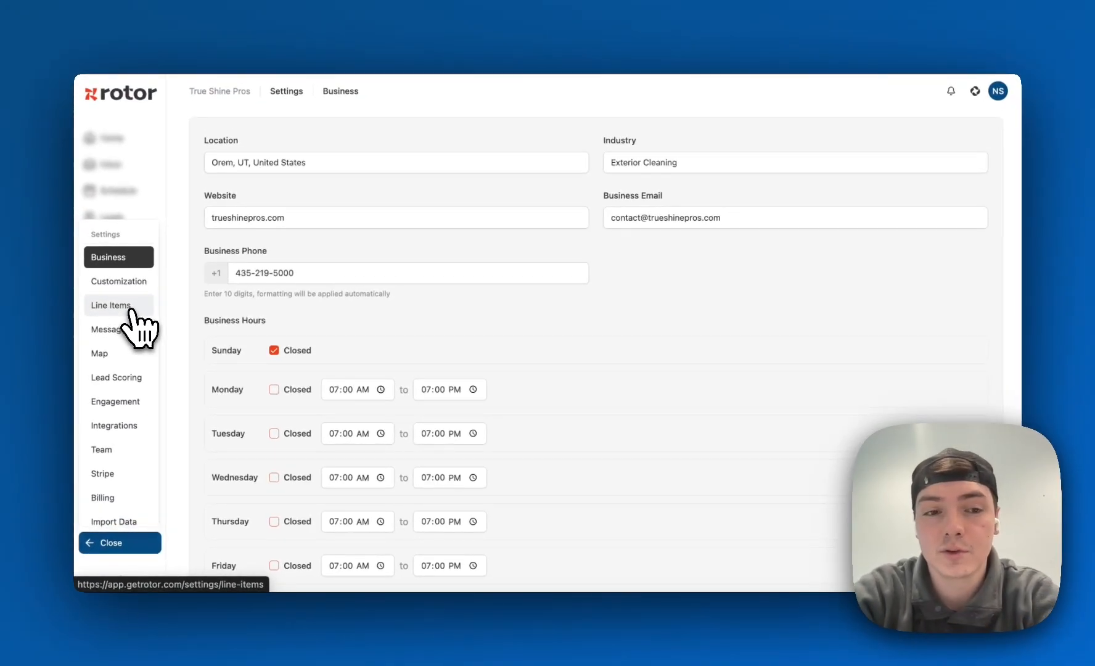
# Open the Exterior Window Cleaning line item template in the settings for editing
pyautogui.click(128, 307)
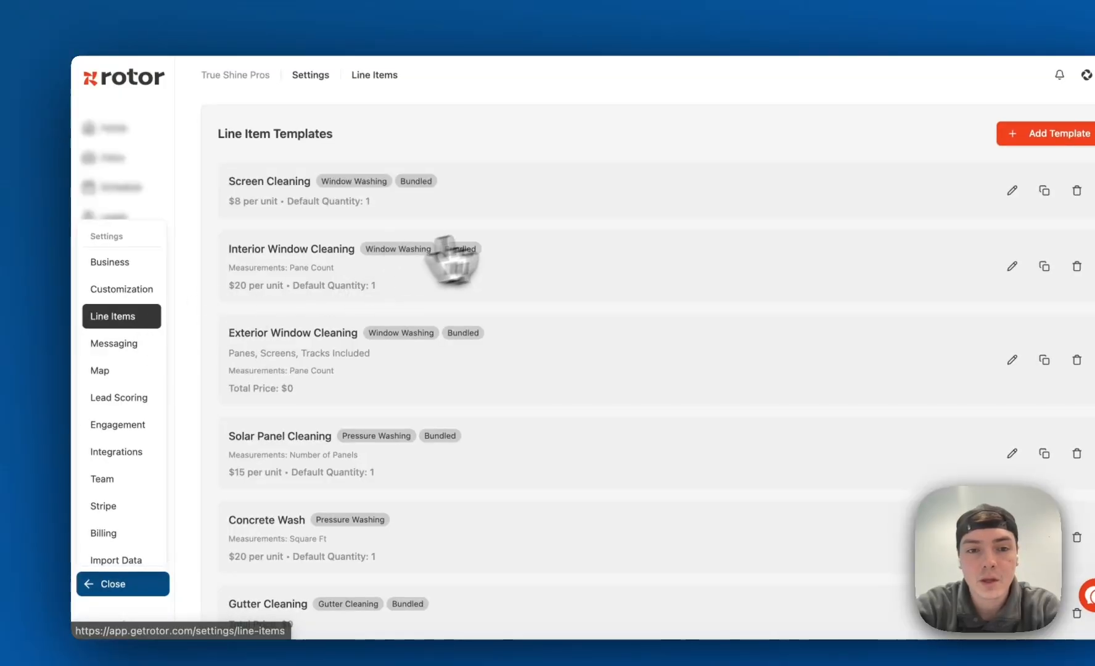
pyautogui.scroll(-3, 562, 345)
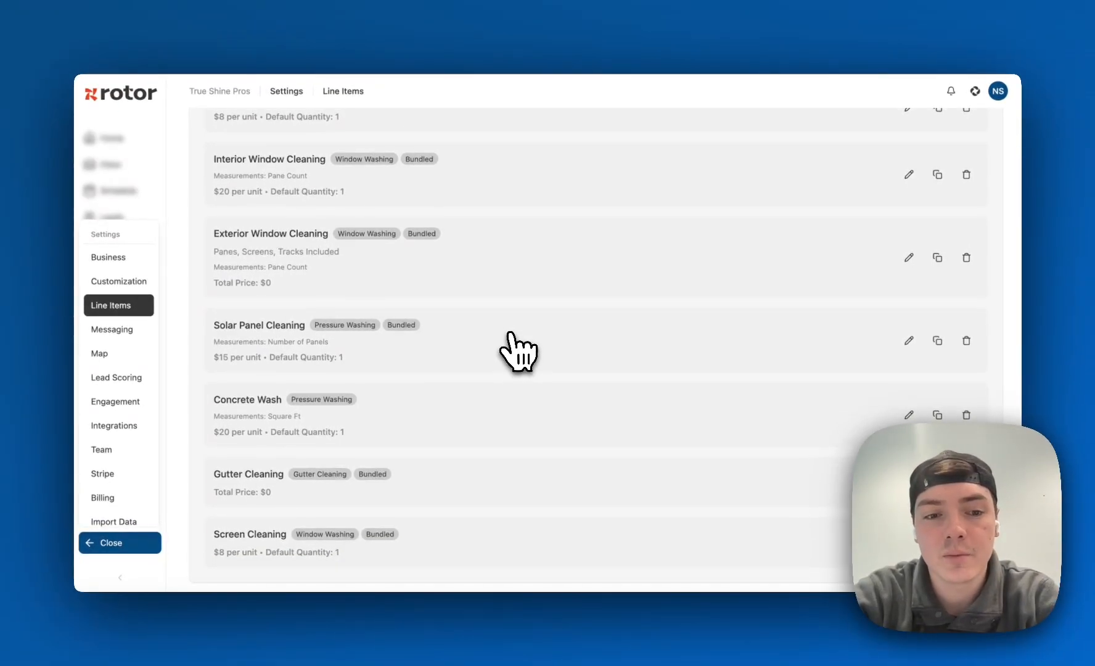
pyautogui.scroll(3, 518, 352)
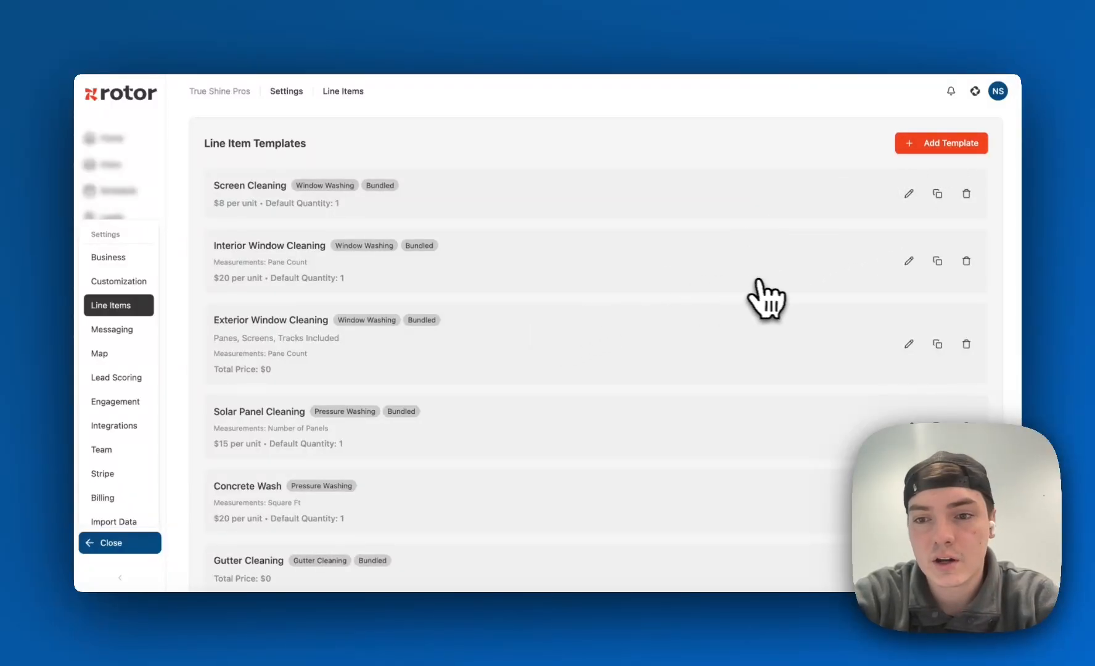
pyautogui.click(909, 343)
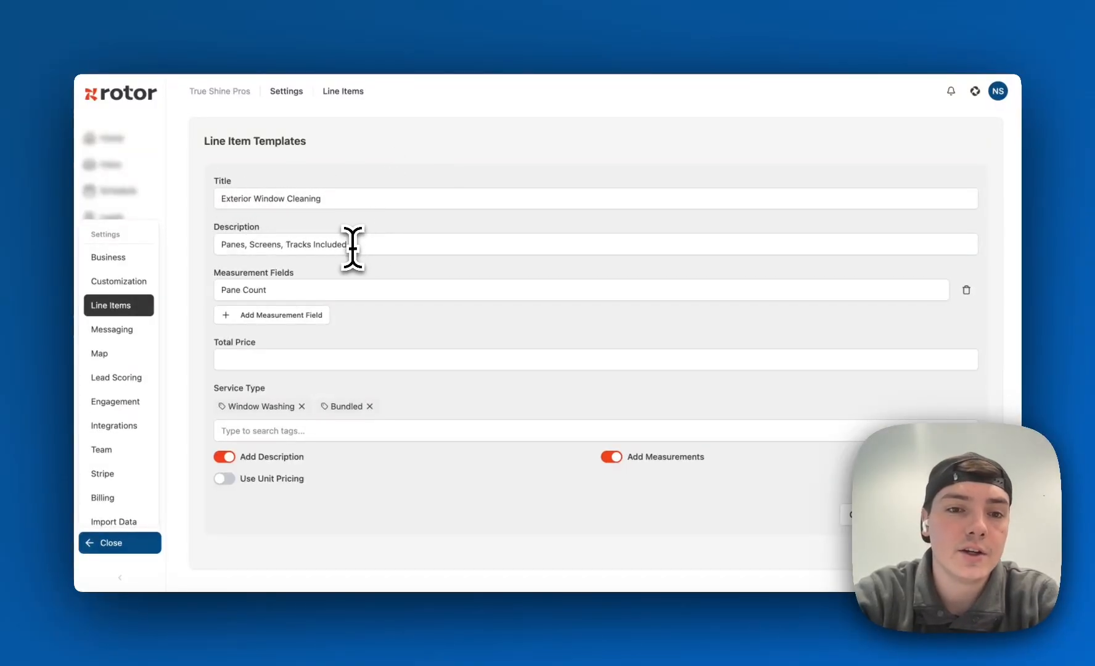
# Clear the Exterior Window Cleaning template's description and turn off its description option
pyautogui.moveTo(353, 246); pyautogui.dragTo(218, 246)
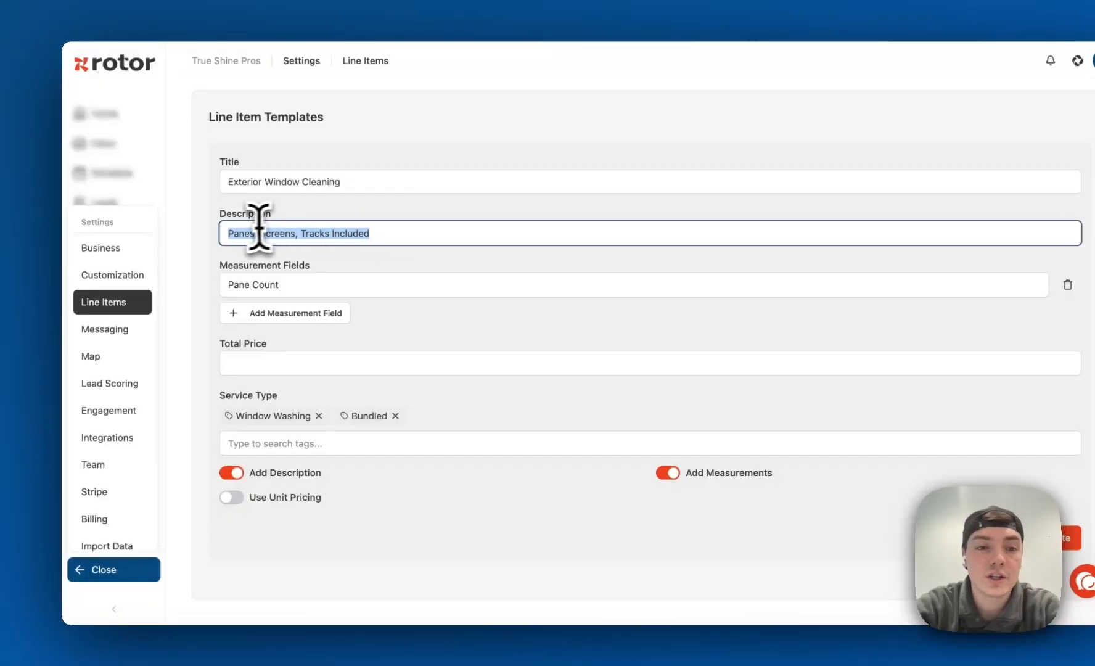
pyautogui.click(406, 216)
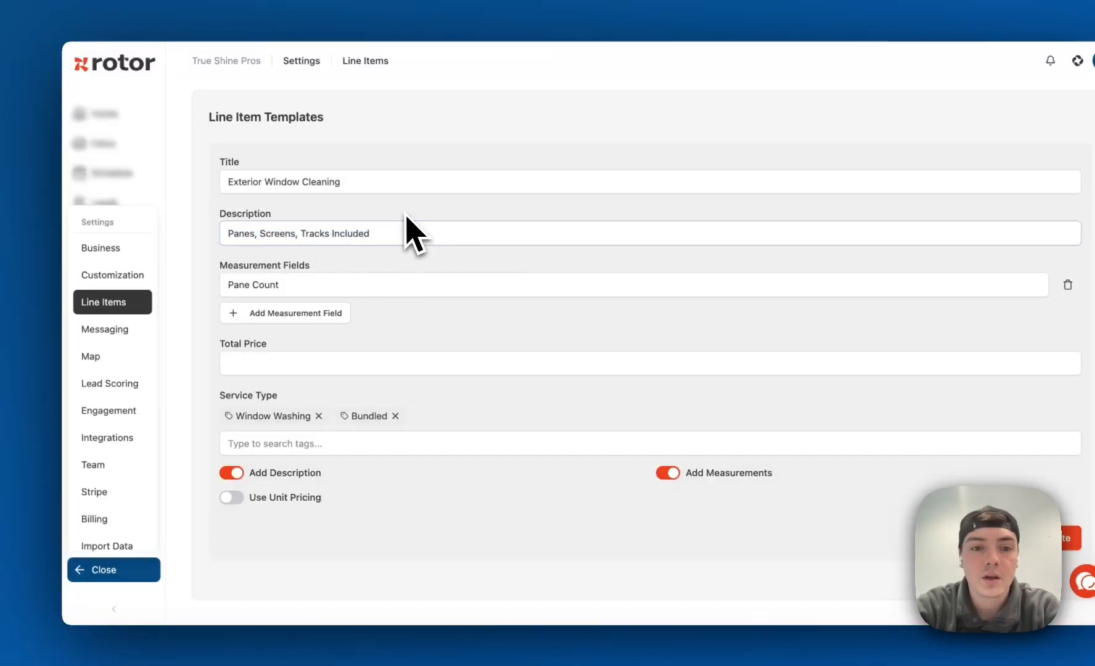
pyautogui.moveTo(391, 238); pyautogui.dragTo(215, 239)
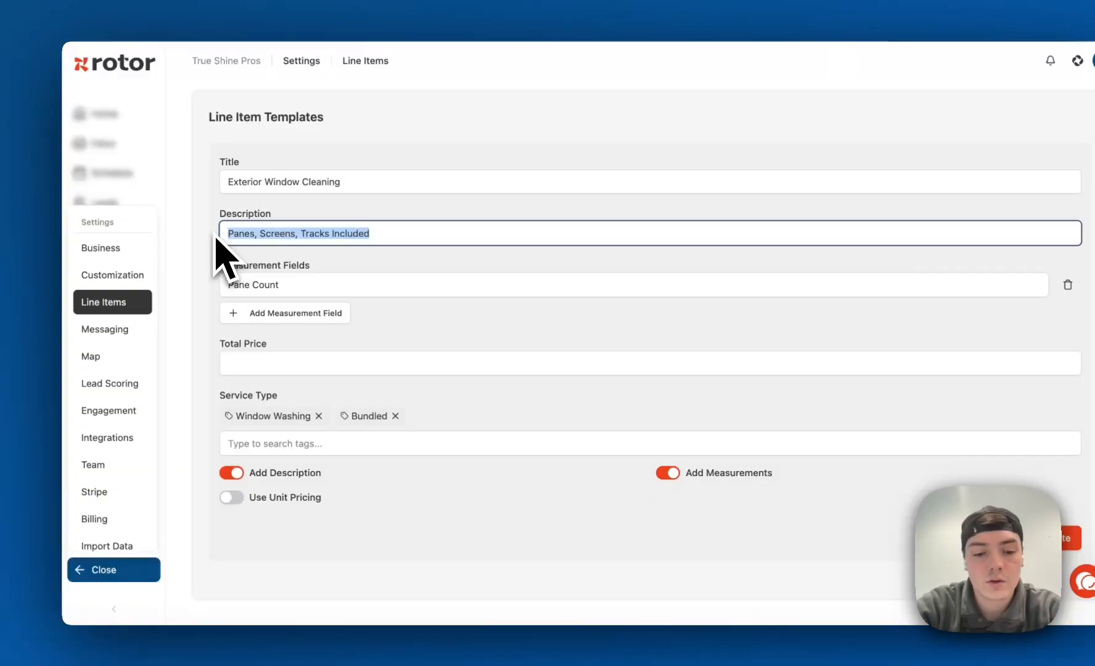
pyautogui.press('BackSpace')
pyautogui.click(254, 472)
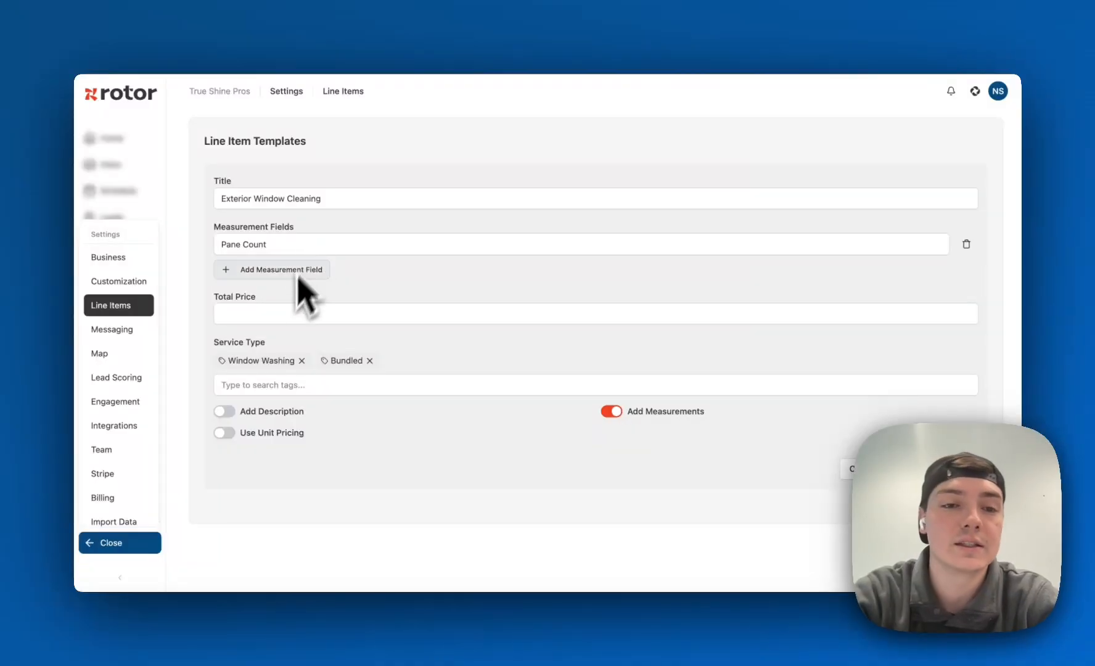
# Set the template's total price to 299
pyautogui.click(281, 313)
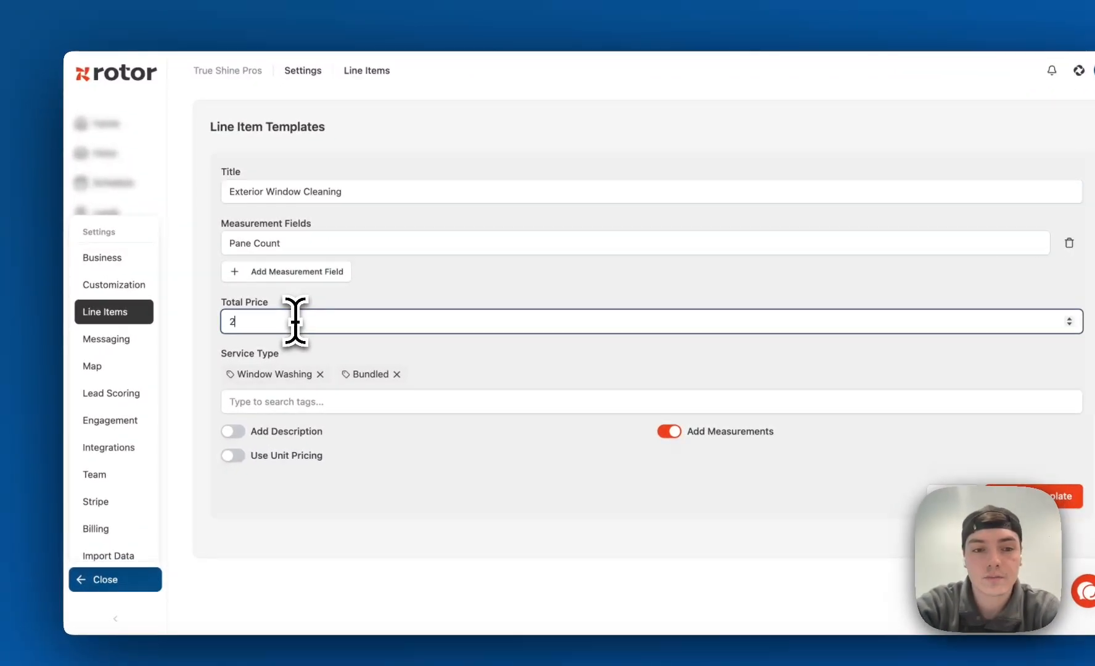
pyautogui.write('2')
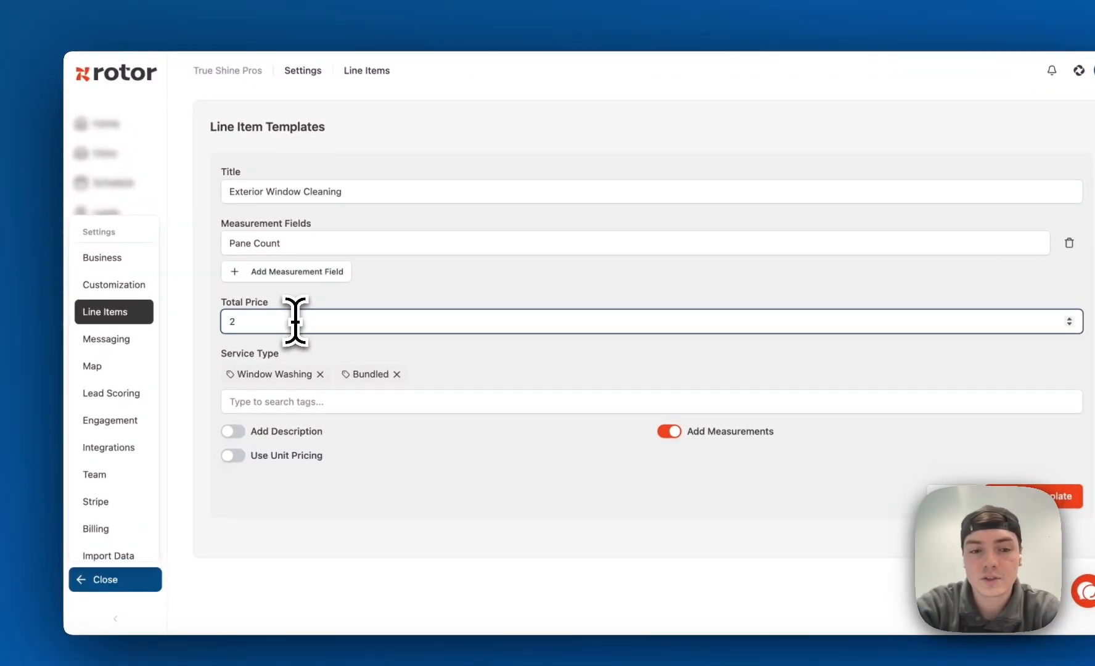
pyautogui.write('99')
pyautogui.click(461, 284)
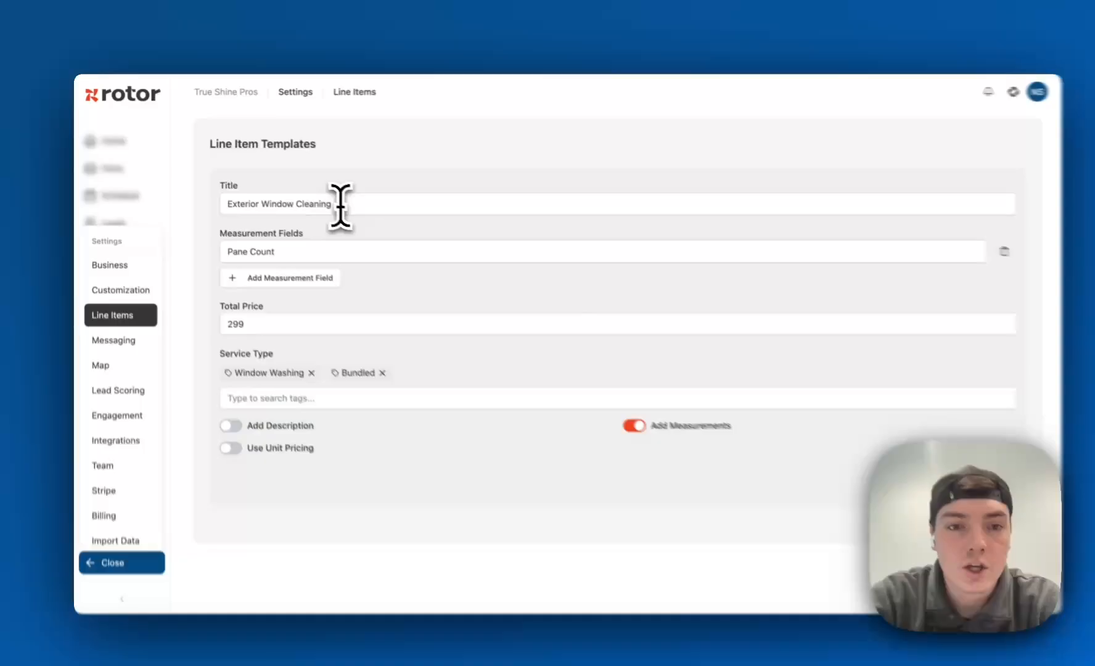
# Retitle the template as "20-40 Exterior Panes"
pyautogui.tripleClick(339, 200)
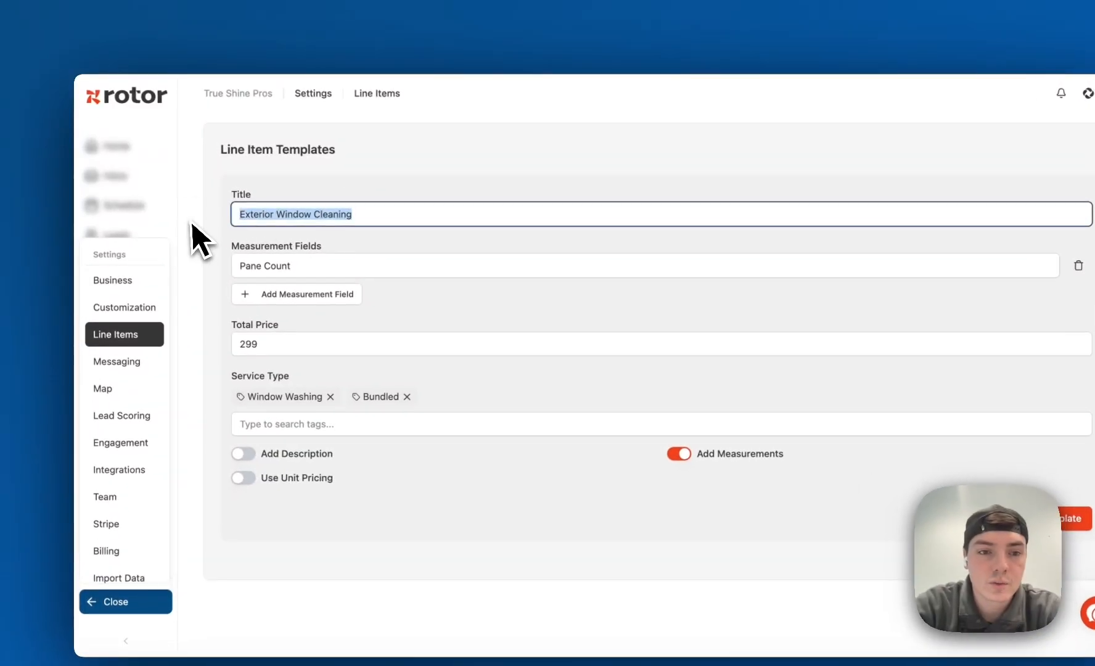
pyautogui.write('20-')
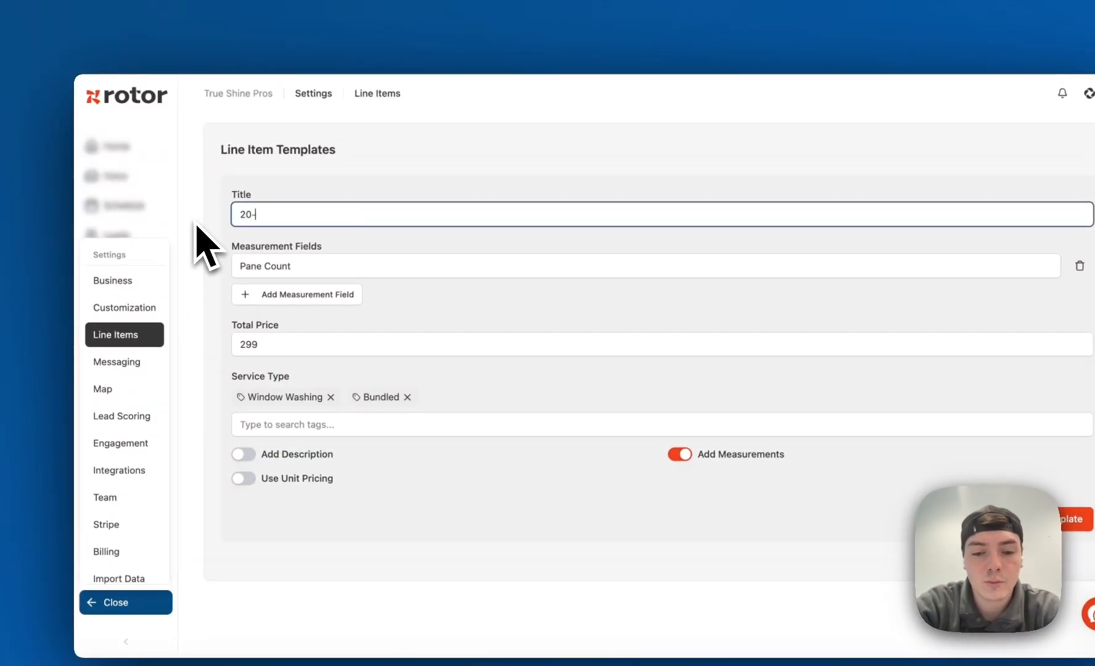
pyautogui.write('40 Exterior Panes')
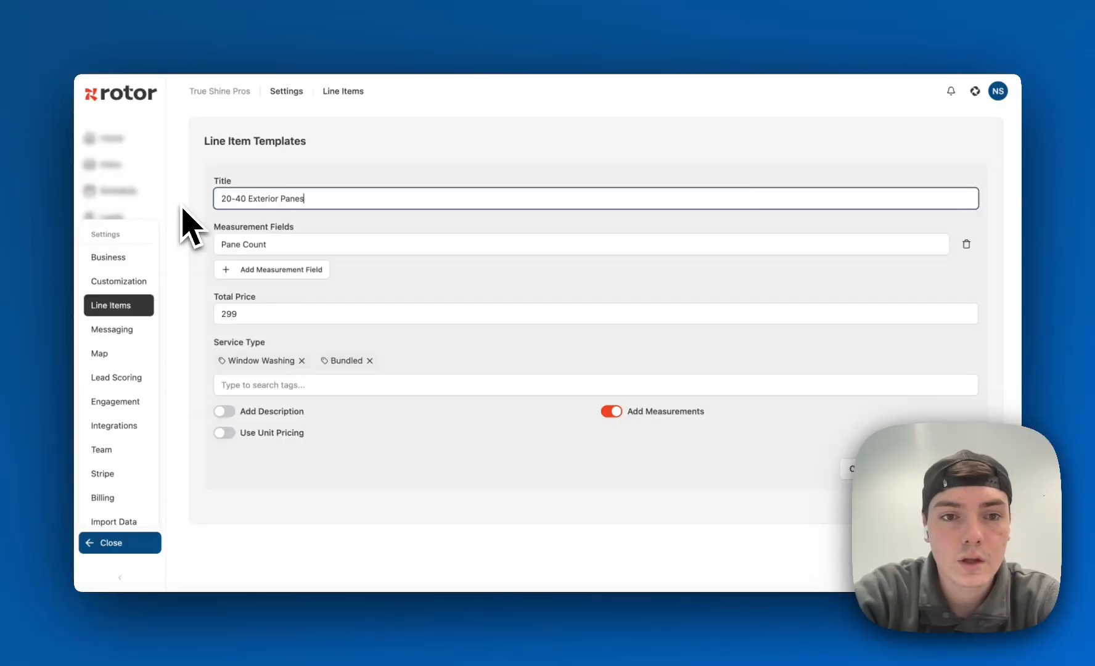
pyautogui.click(314, 225)
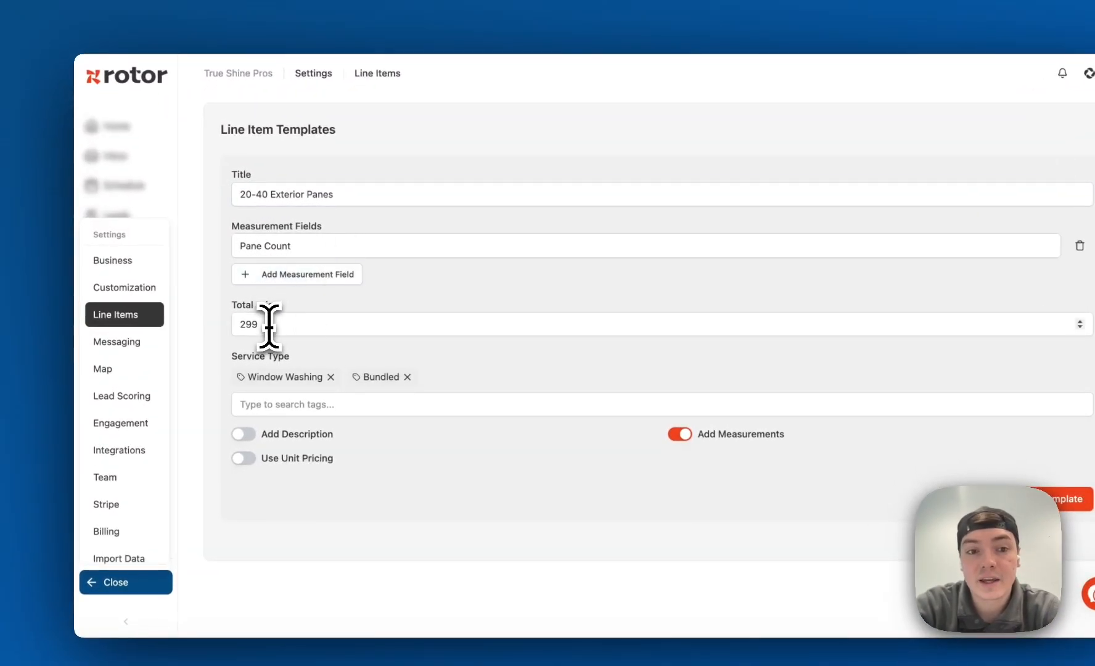
pyautogui.moveTo(269, 327); pyautogui.dragTo(233, 327)
pyautogui.click(319, 305)
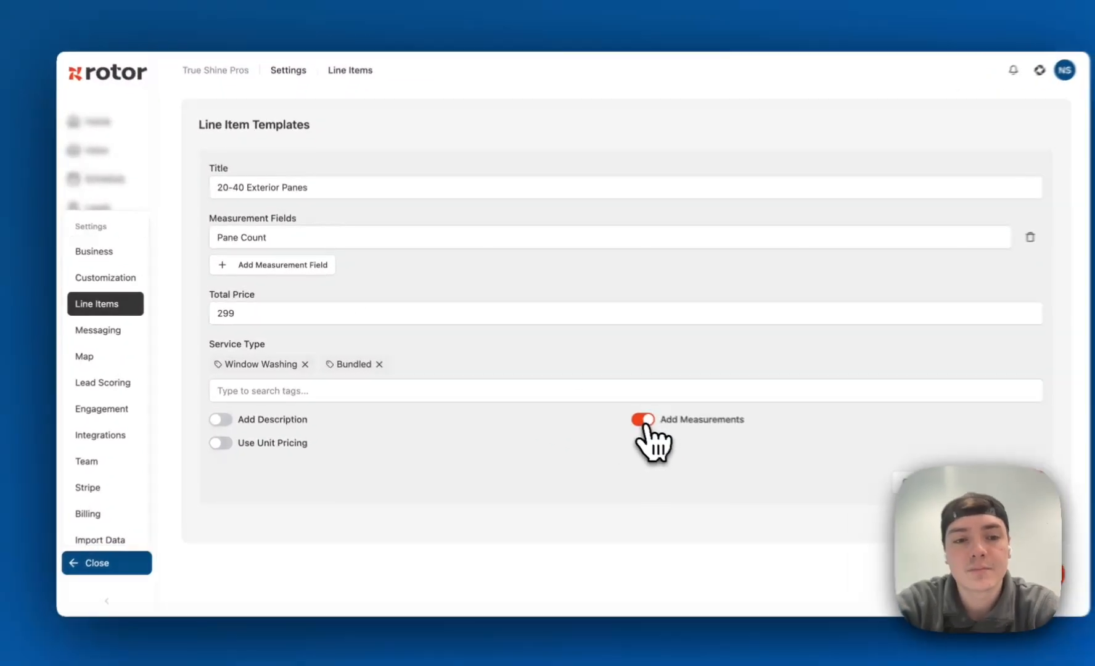
# Turn off measurements and try unit pricing with a unit price of 6, then cancel the template edits
pyautogui.click(611, 411)
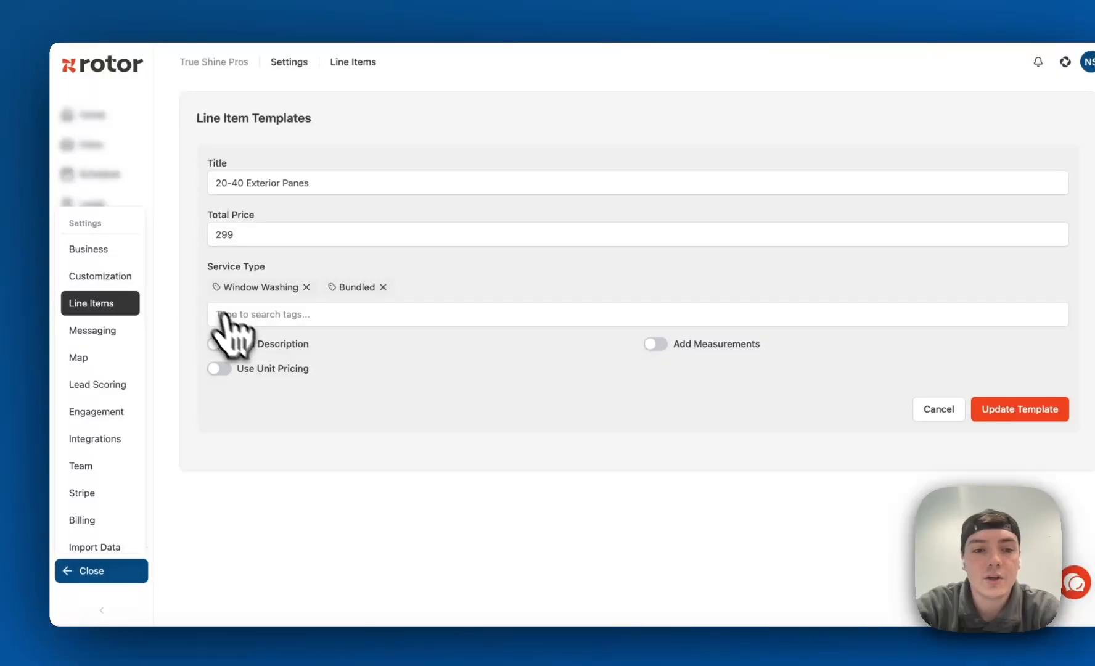
pyautogui.click(219, 368)
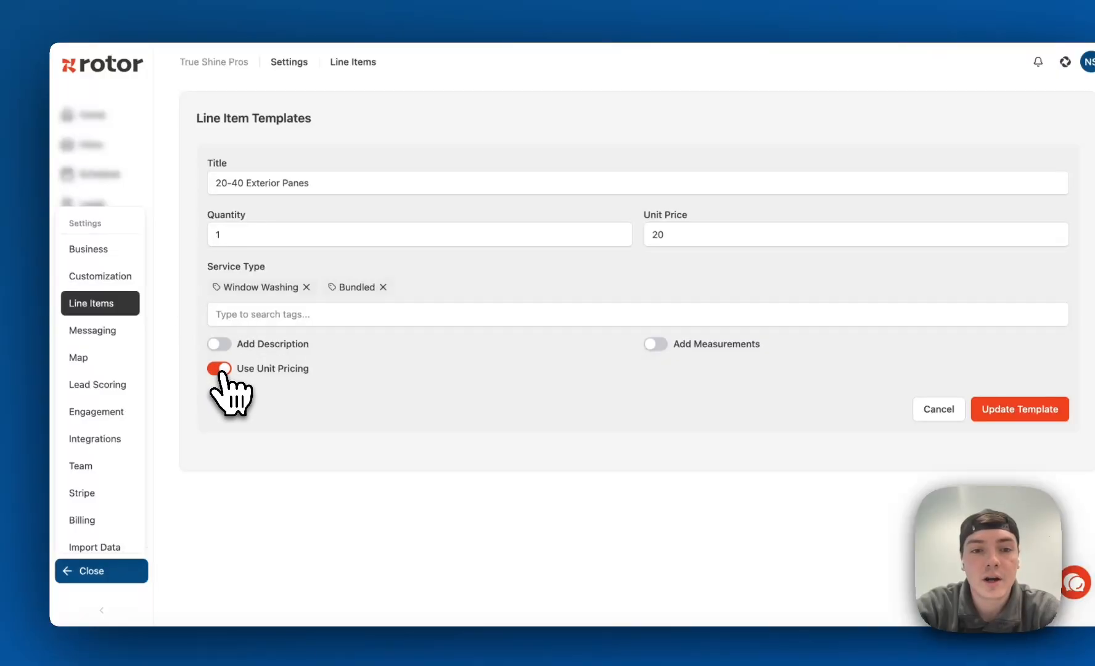
pyautogui.click(647, 236)
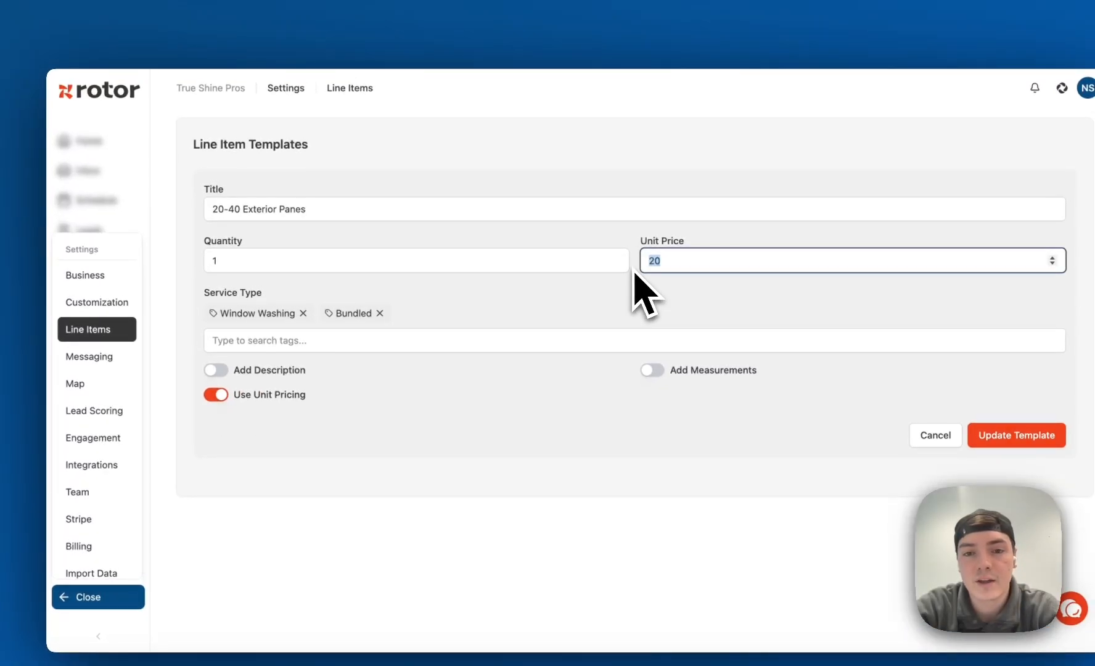
pyautogui.click(579, 244)
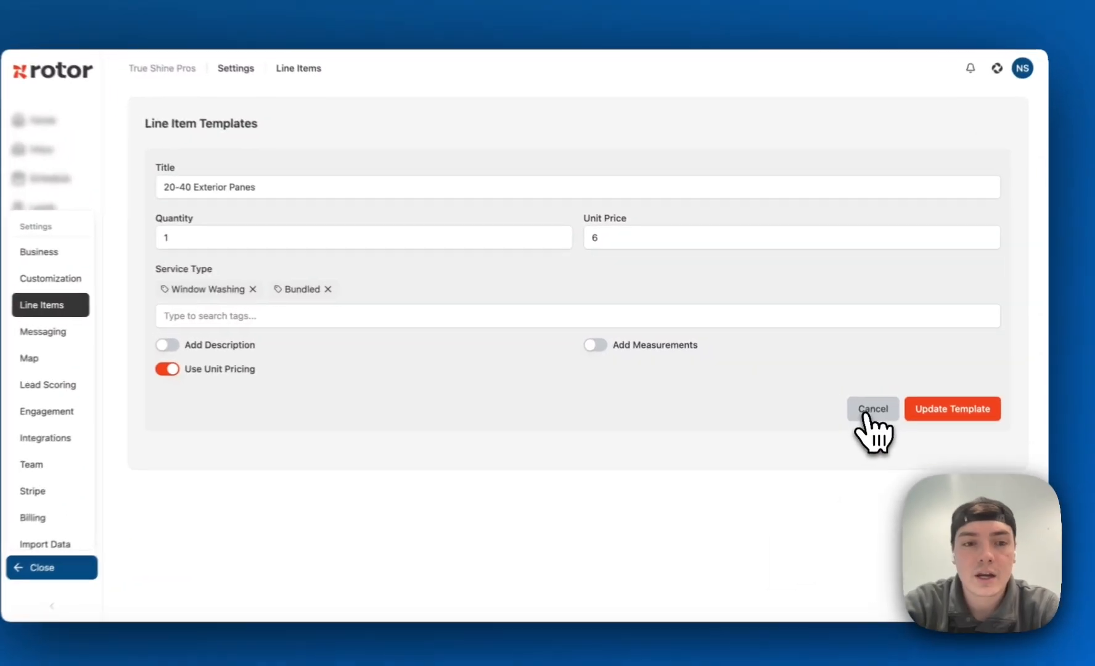
pyautogui.click(865, 412)
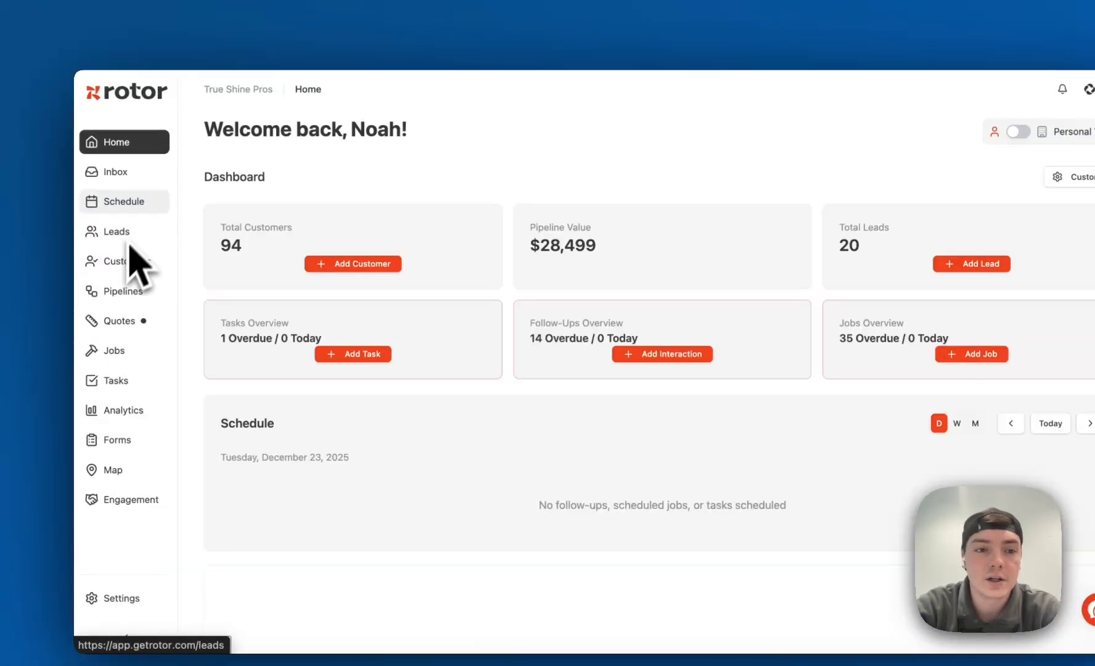
# Open the first customer in the customer list and start a new service plan
pyautogui.click(121, 259)
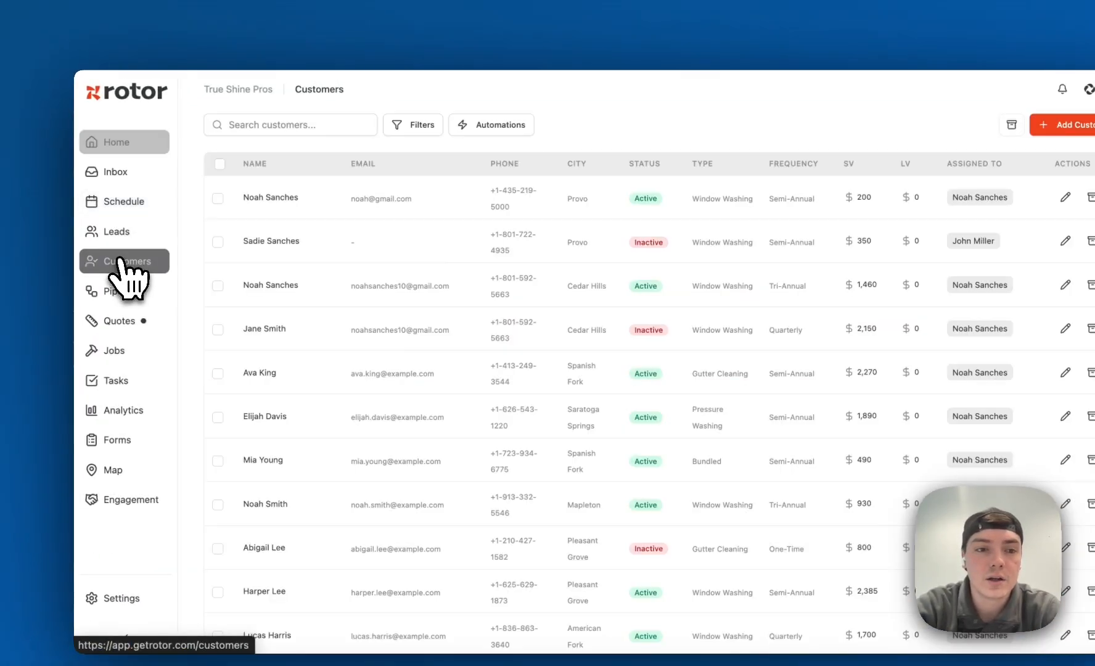
pyautogui.click(254, 206)
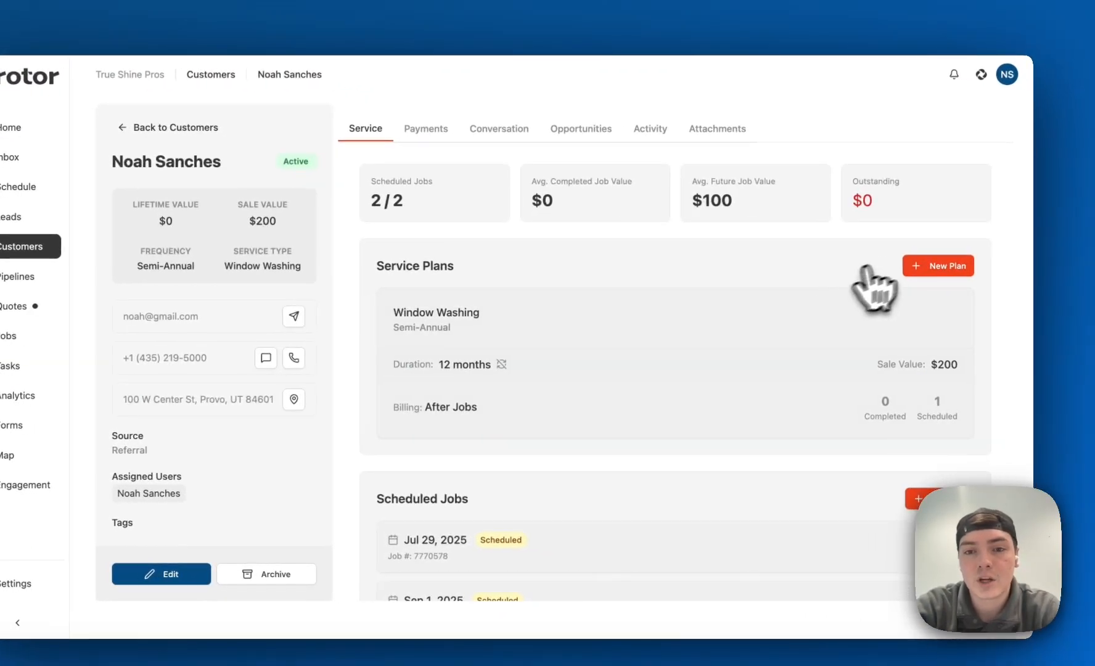
pyautogui.click(936, 275)
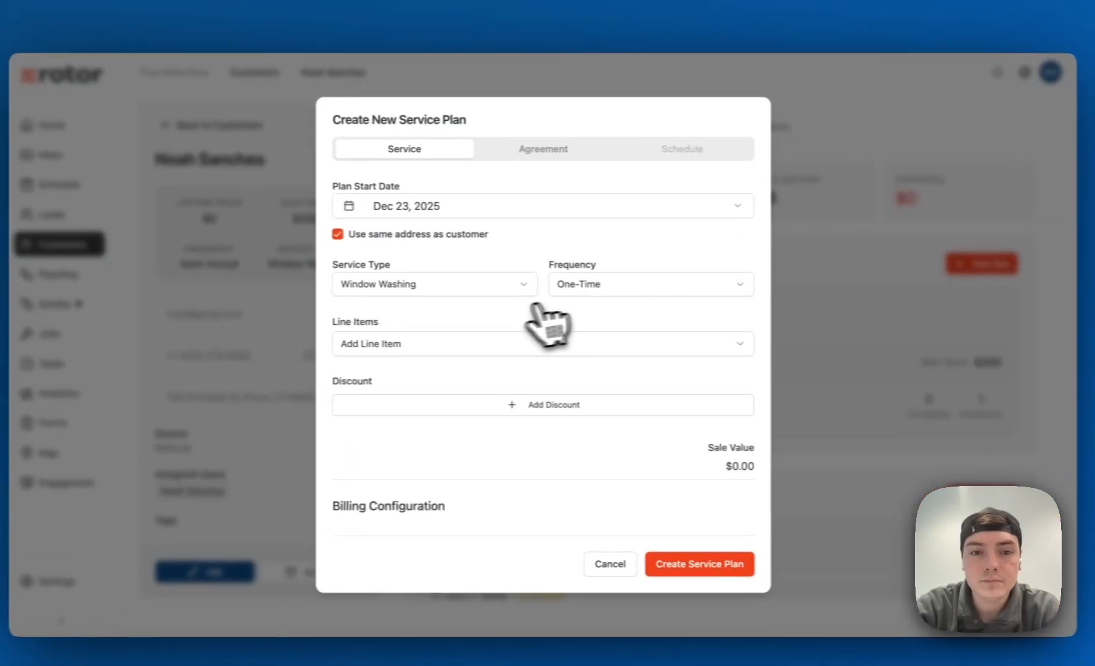
# Set the plan's service type to Window Washing, its frequency to Quarterly and its service length to 12 months
pyautogui.click(437, 283)
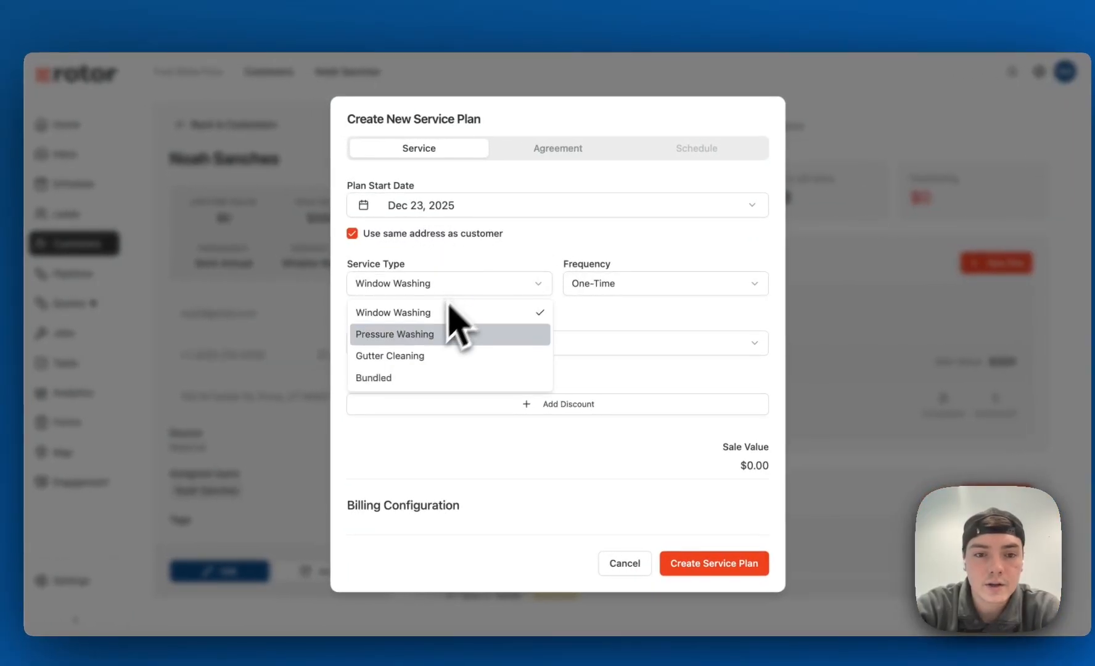
pyautogui.click(411, 358)
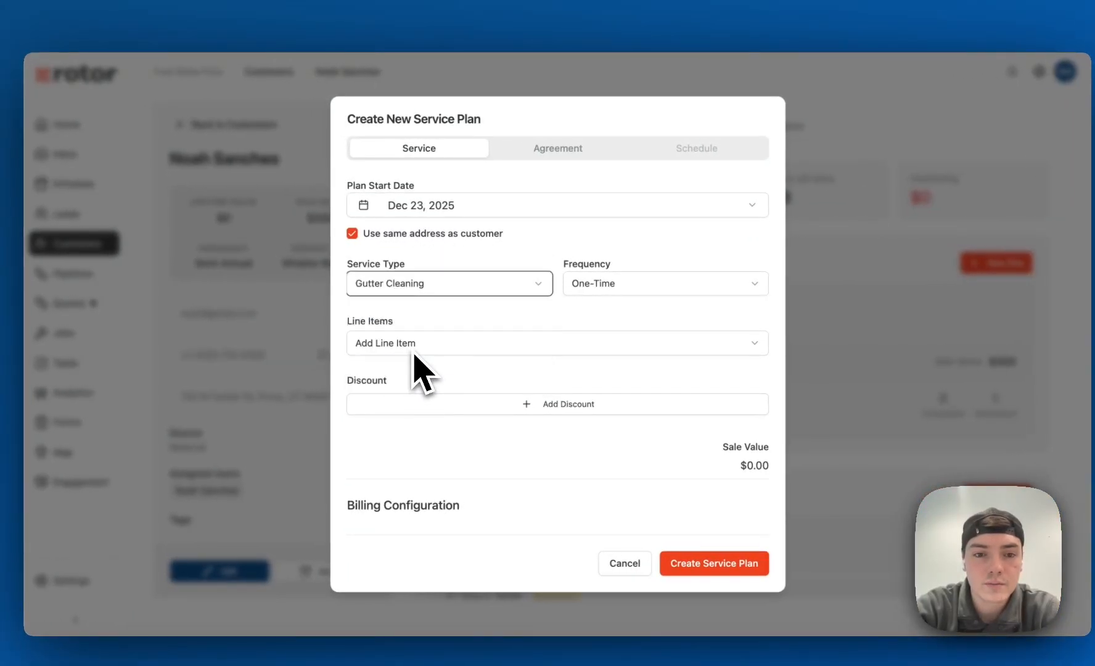
pyautogui.click(483, 289)
pyautogui.click(432, 314)
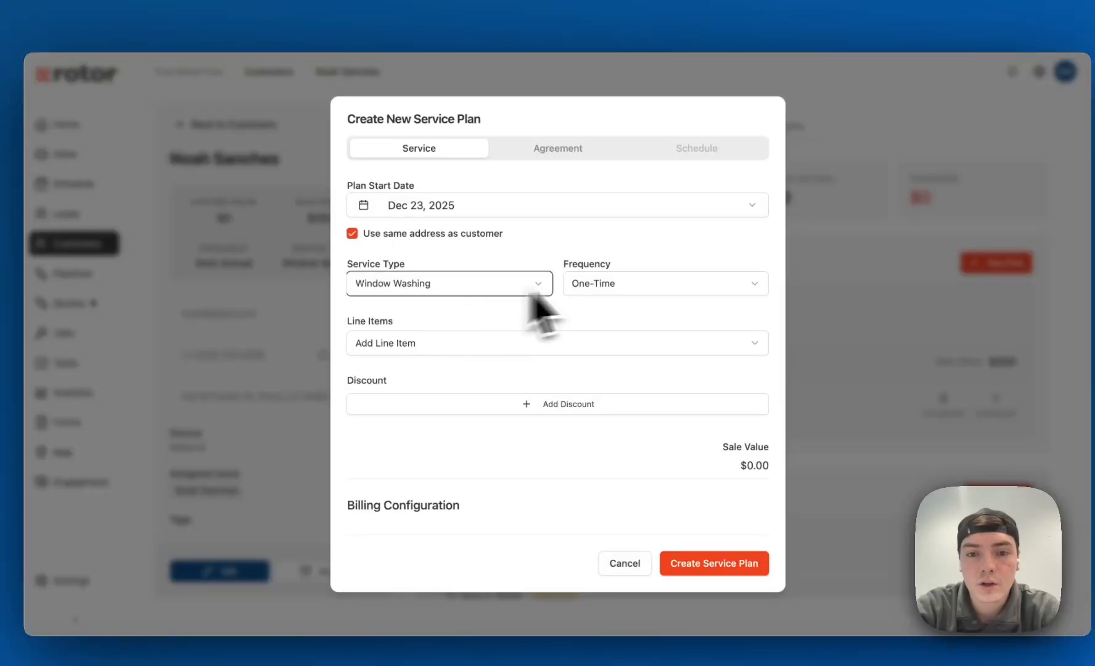
pyautogui.click(619, 285)
pyautogui.click(611, 377)
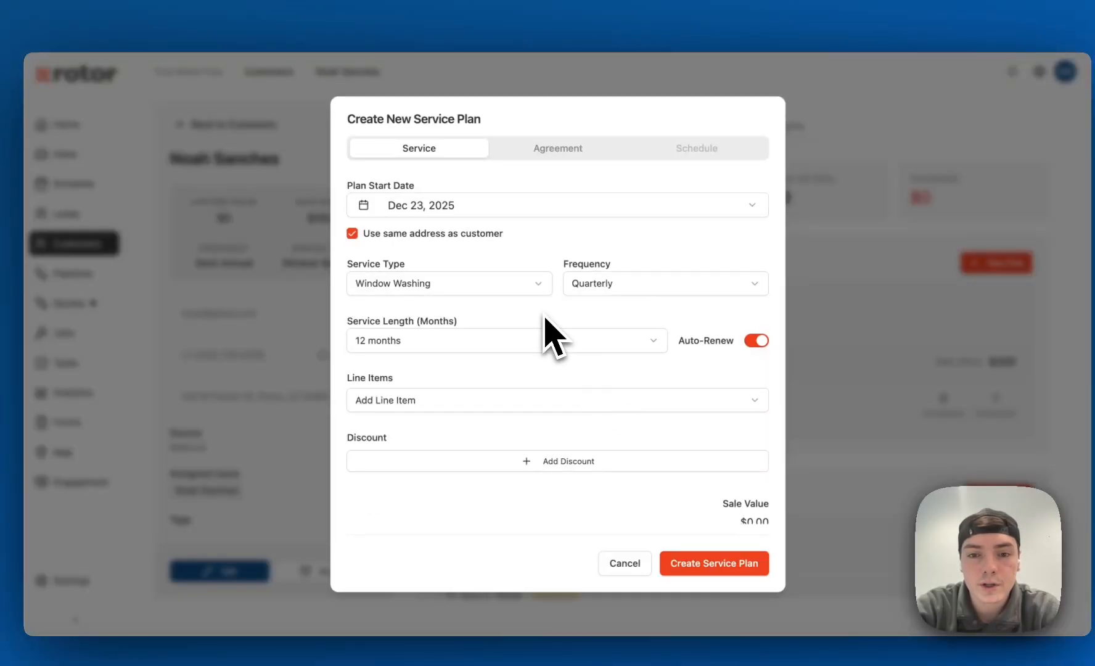
pyautogui.scroll(-1, 483, 349)
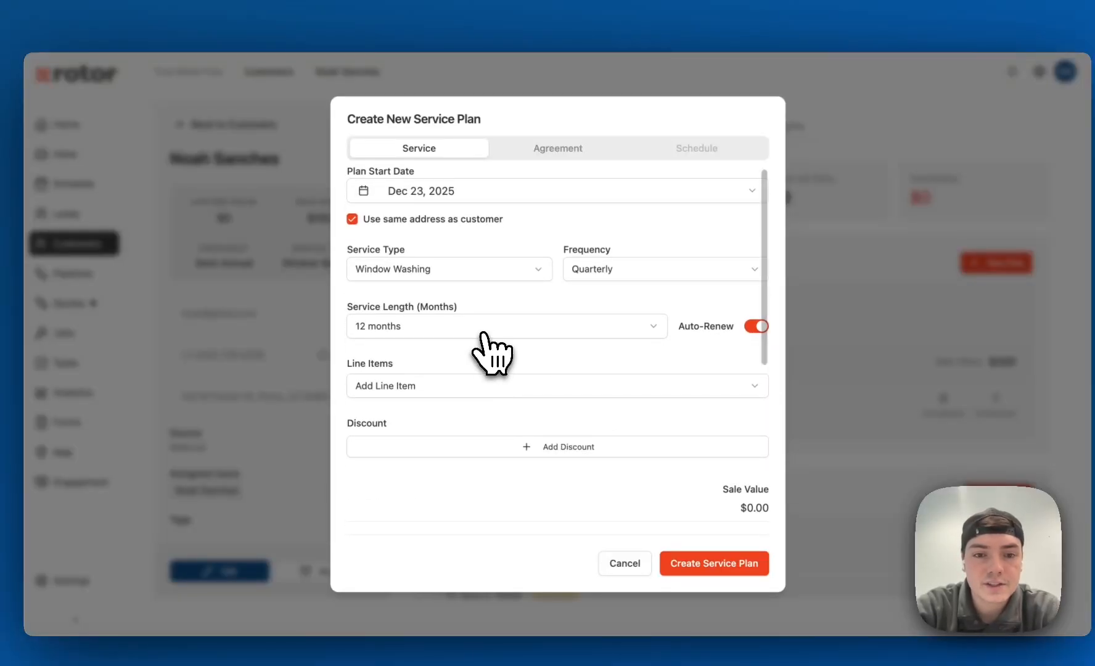
pyautogui.click(482, 332)
pyautogui.click(456, 355)
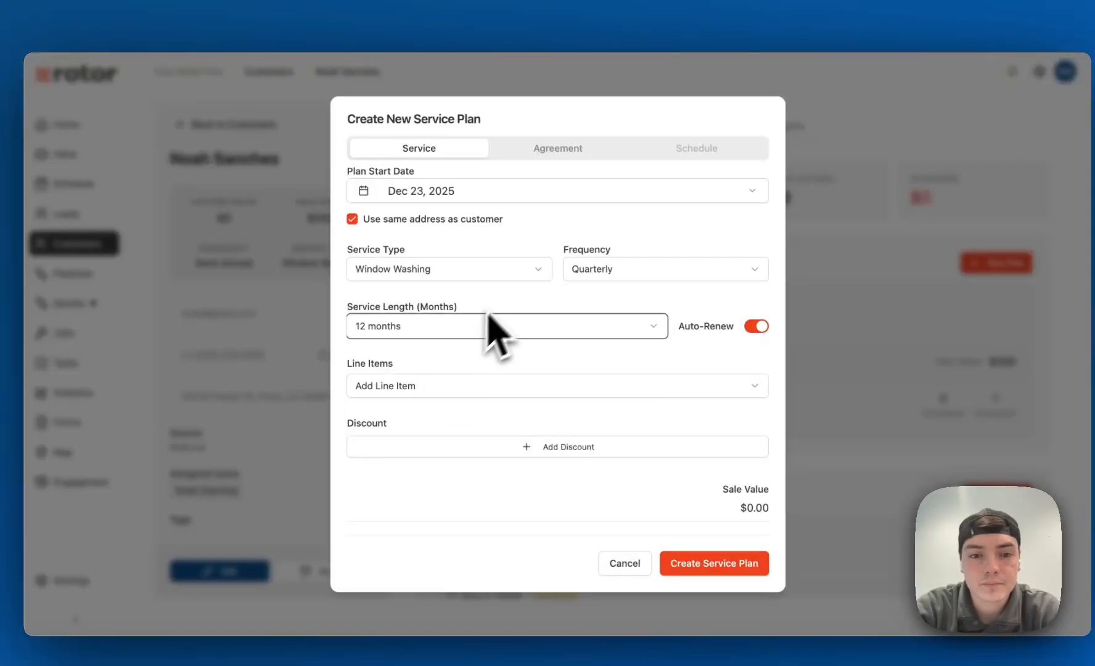
# Add Exterior Window Cleaning, Interior Window Cleaning and Screen Cleaning as line items of the service plan
pyautogui.scroll(-3, 507, 302)
pyautogui.click(468, 312)
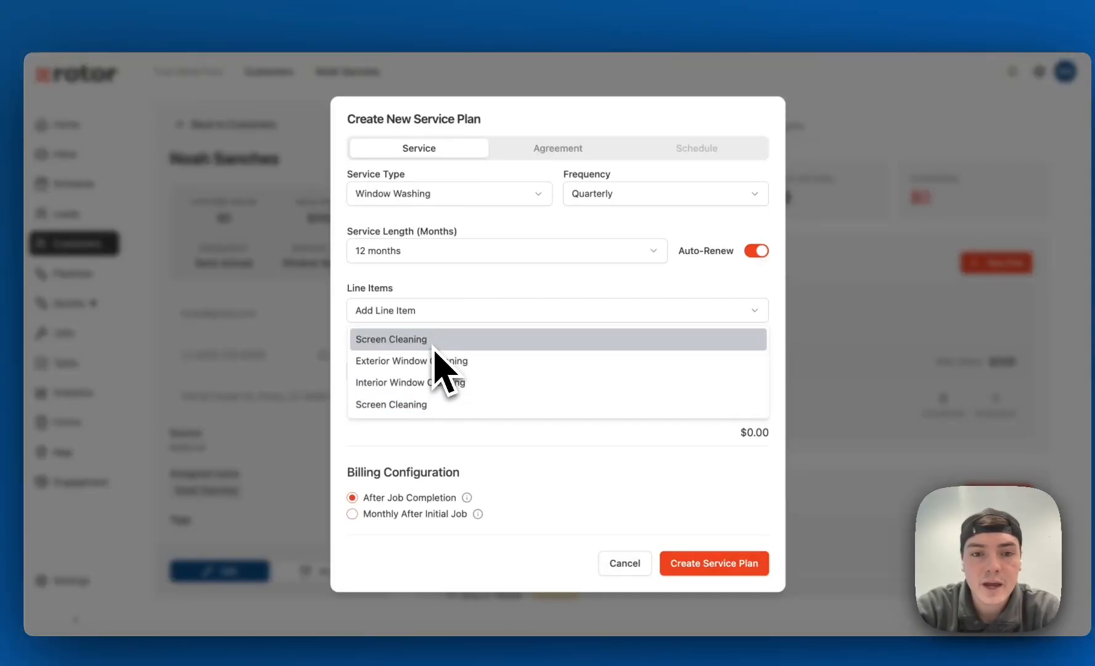
pyautogui.click(401, 361)
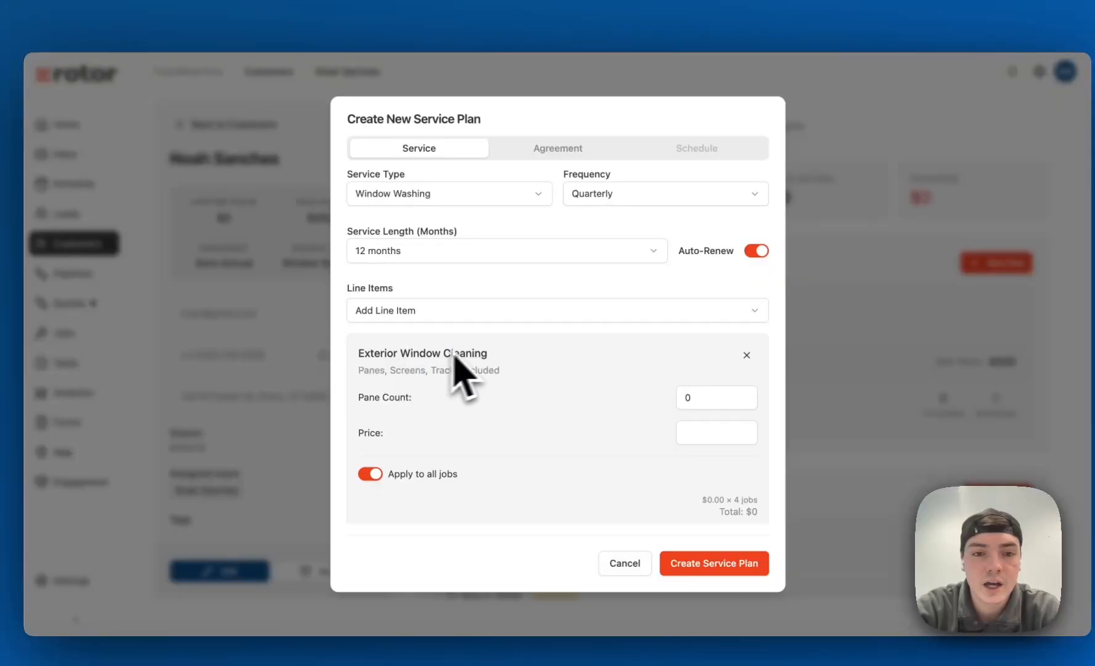
pyautogui.scroll(-1, 459, 333)
pyautogui.click(461, 276)
pyautogui.click(427, 344)
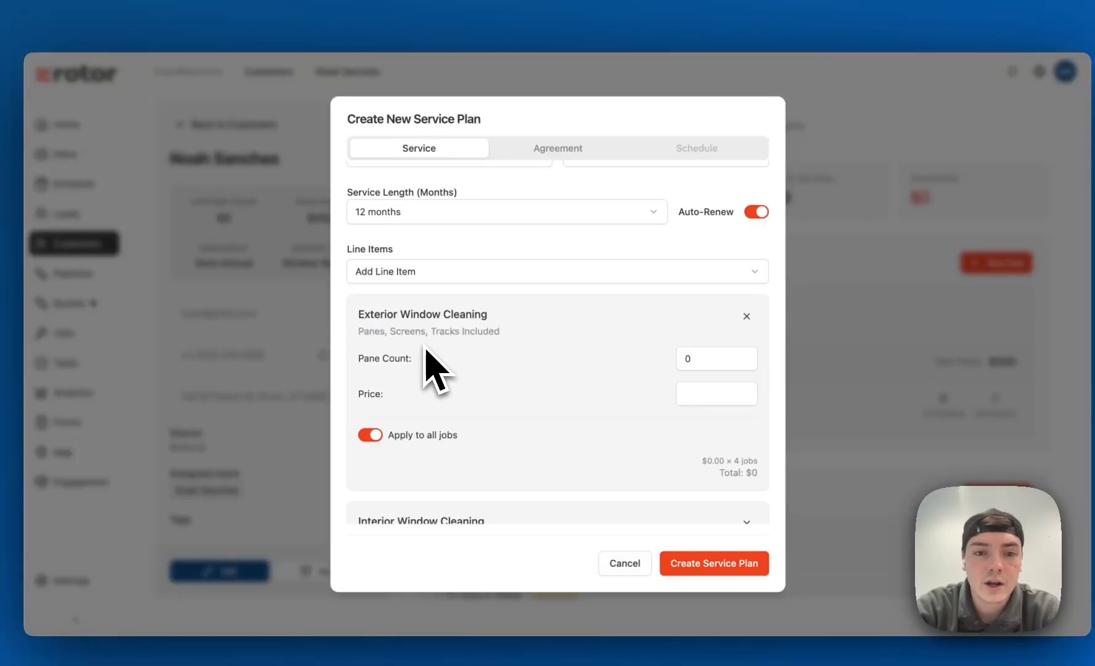
pyautogui.scroll(-1, 439, 306)
pyautogui.click(445, 248)
pyautogui.click(429, 270)
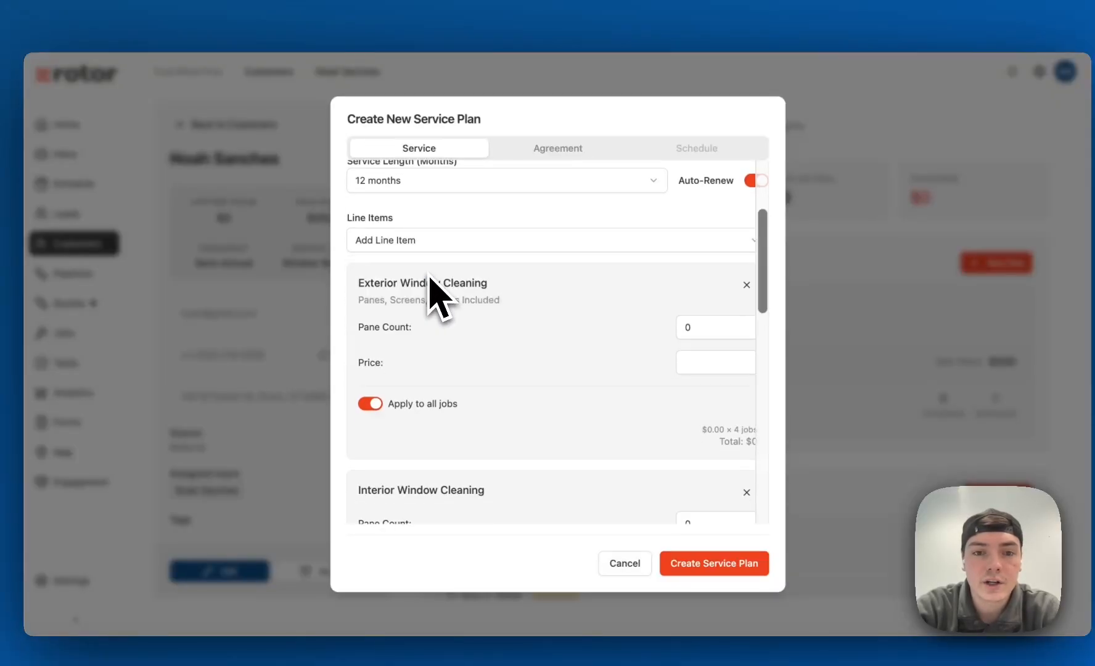
# Set the Exterior Window Cleaning line item's pane count to 20 and its price to 250
pyautogui.scroll(-1, 472, 430)
pyautogui.scroll(-3, 518, 444)
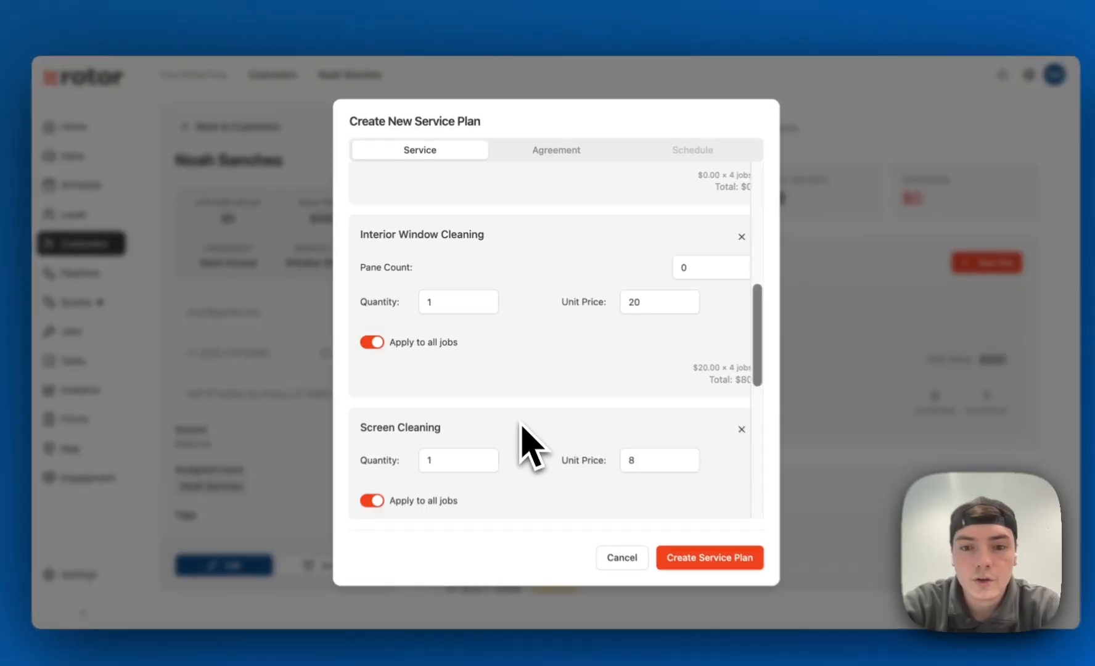
pyautogui.scroll(-2, 521, 431)
pyautogui.scroll(8, 521, 438)
pyautogui.scroll(-1, 585, 420)
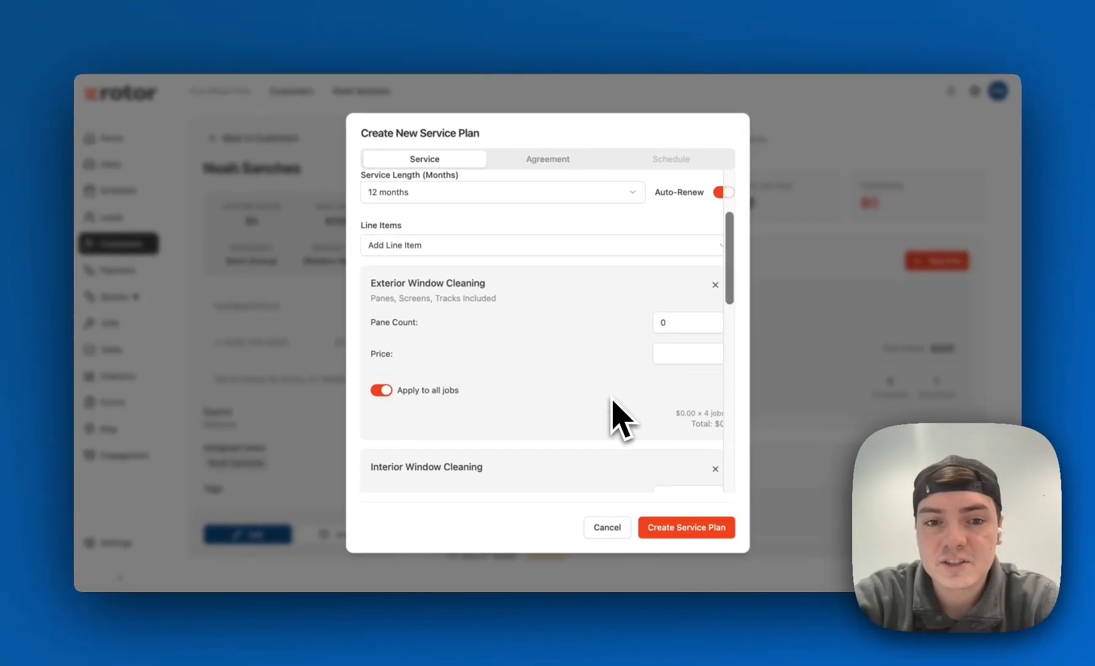
pyautogui.click(660, 320)
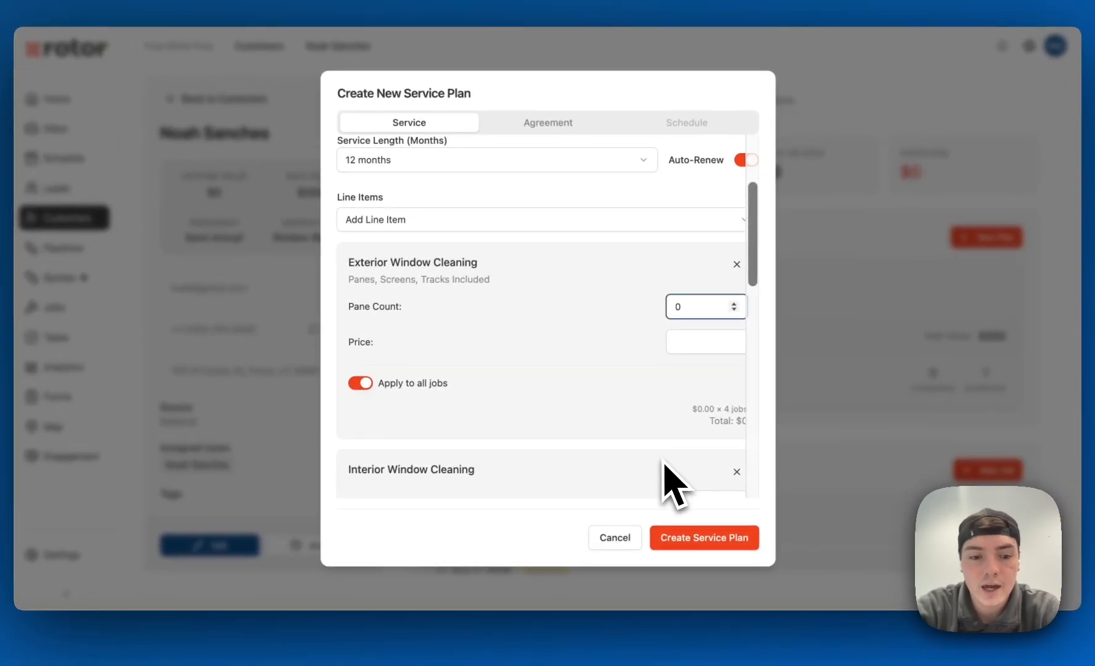
pyautogui.click(706, 340)
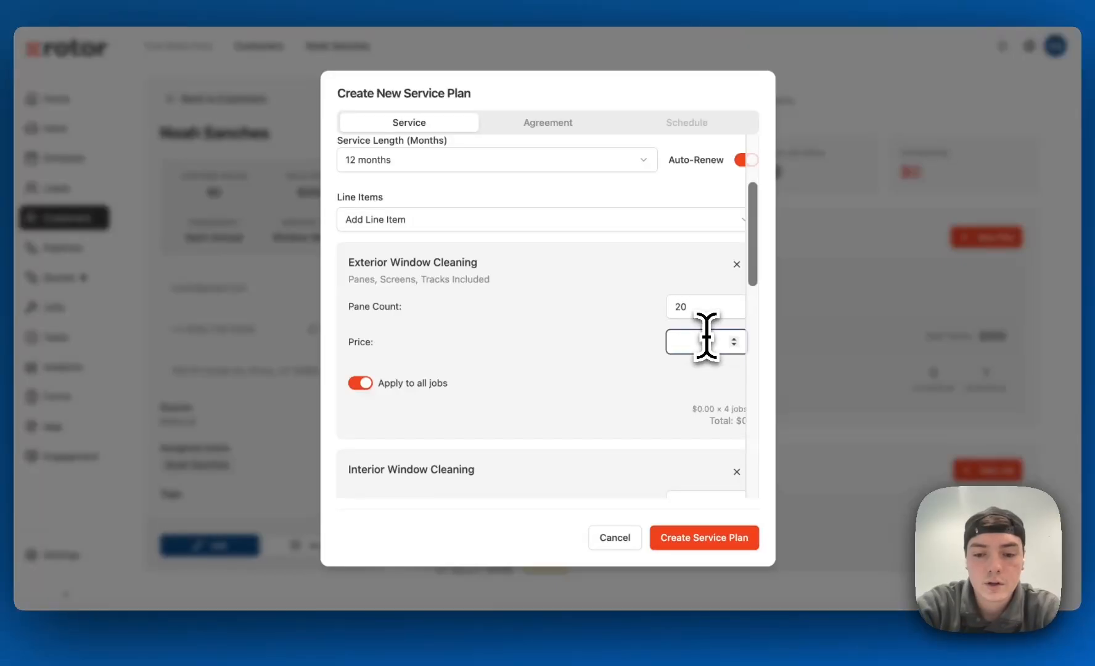
pyautogui.write('250')
pyautogui.click(595, 357)
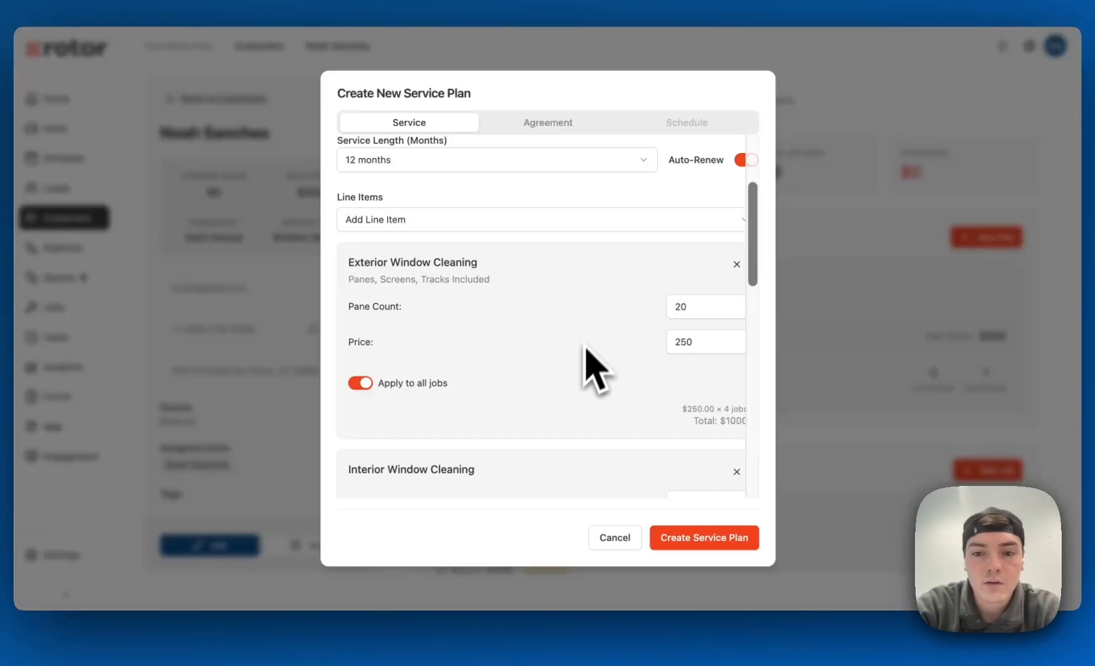
# Set the unit price of the Interior Window Cleaning line item to 5
pyautogui.scroll(-5, 573, 358)
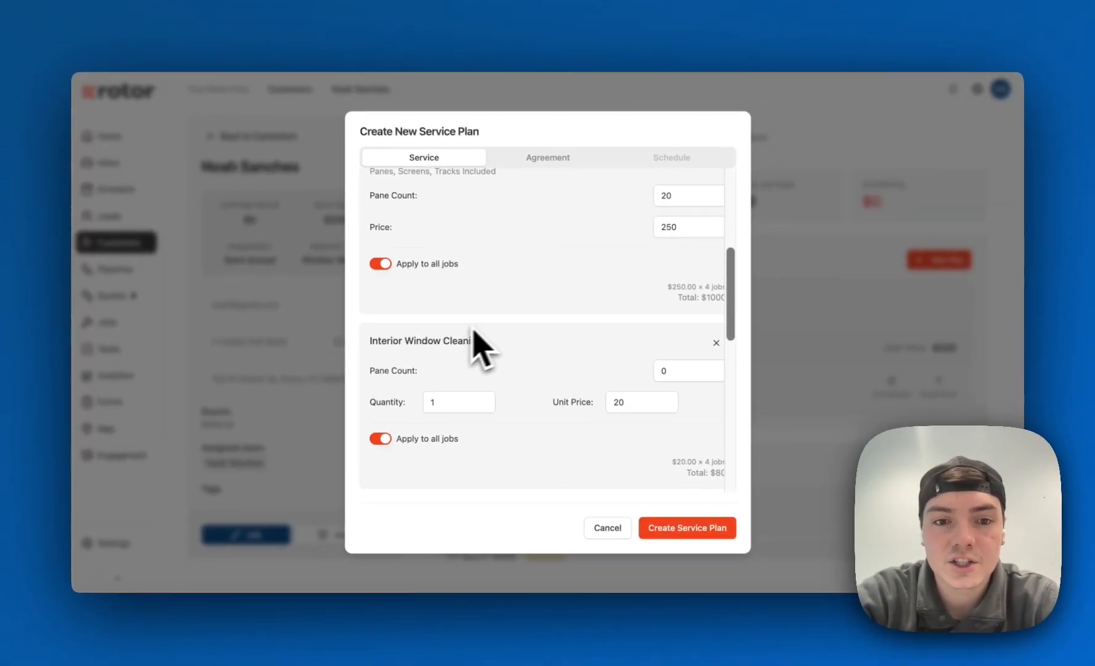
pyautogui.scroll(-1, 518, 342)
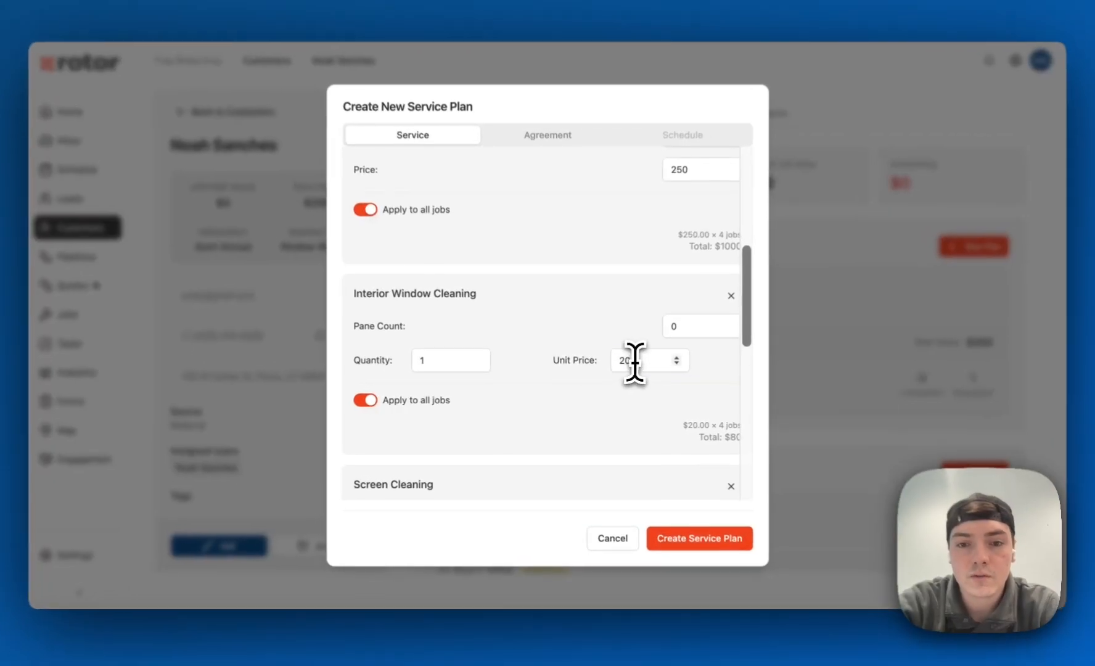
pyautogui.doubleClick(618, 365)
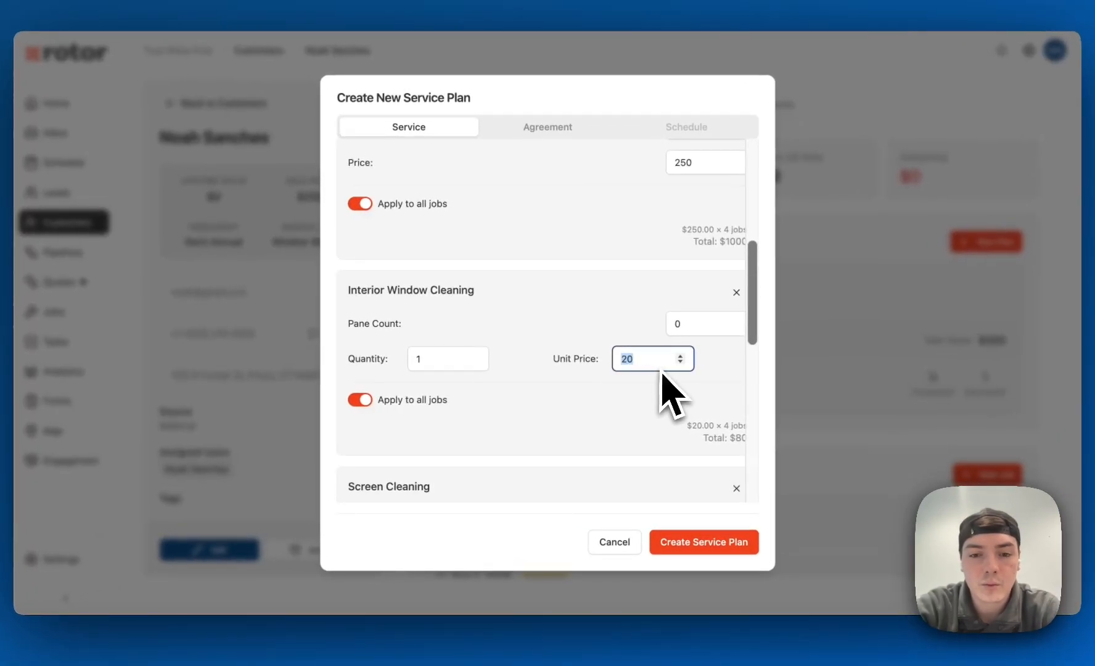
pyautogui.write('5')
pyautogui.scroll(1, 481, 376)
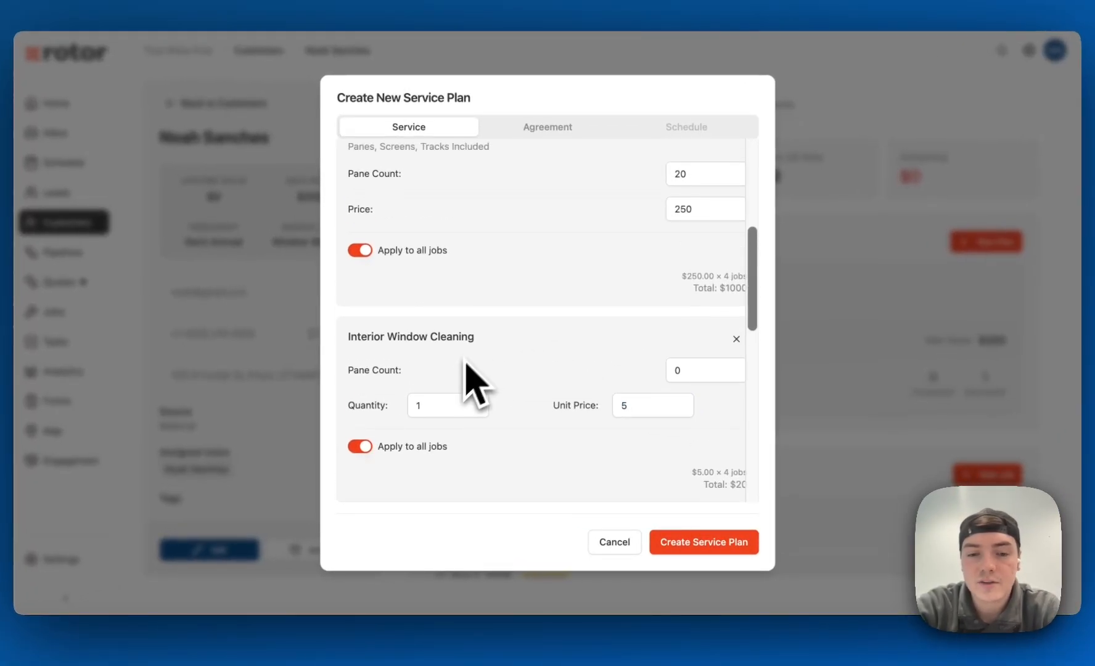
# Set the quantity of the Interior Window Cleaning line item to 30
pyautogui.scroll(1, 530, 308)
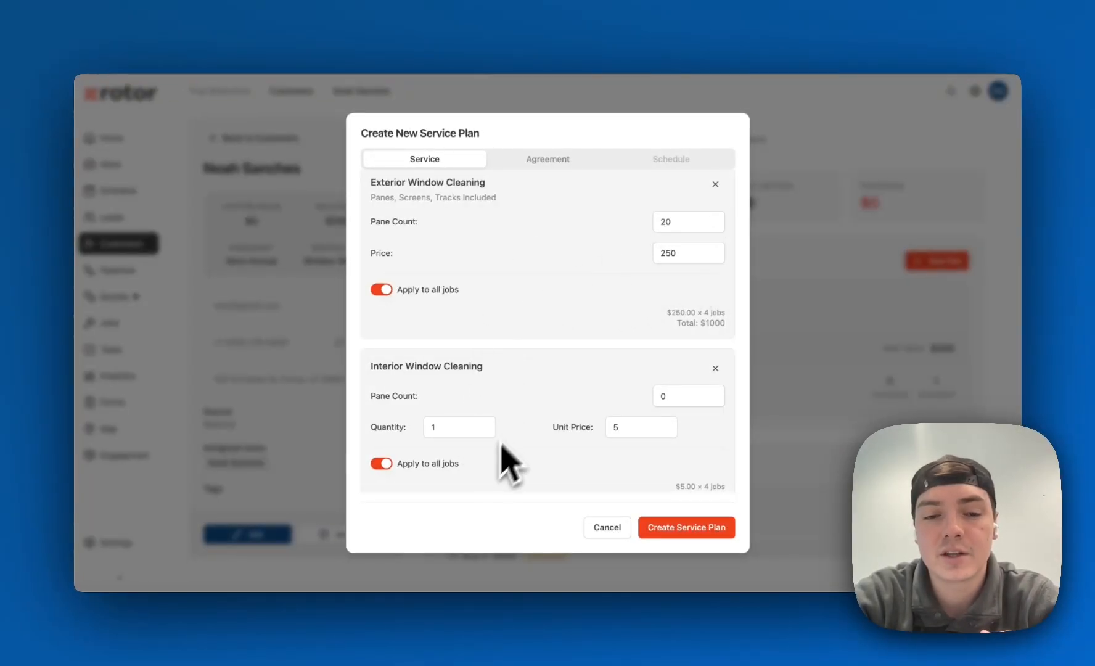
pyautogui.scroll(1, 533, 410)
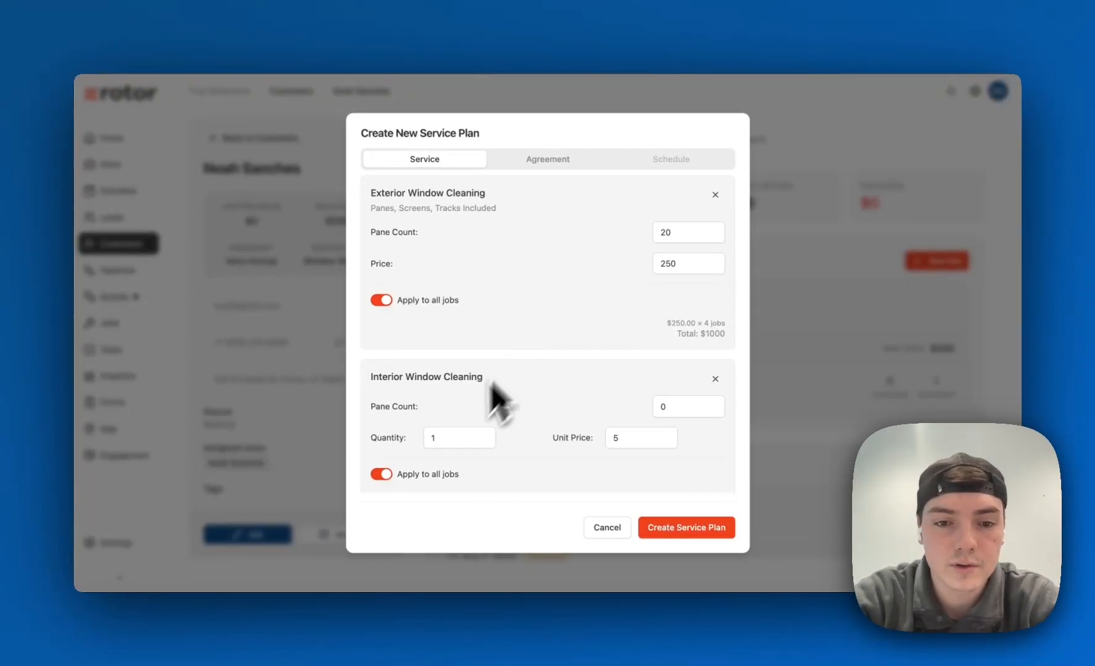
pyautogui.click(441, 436)
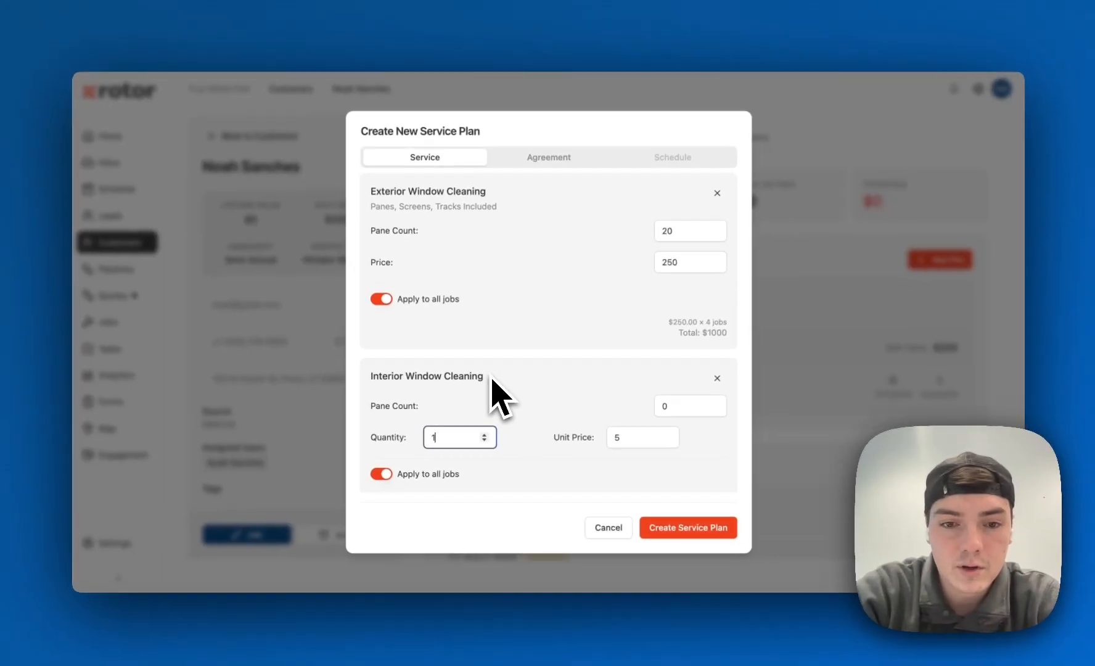
pyautogui.write('2')
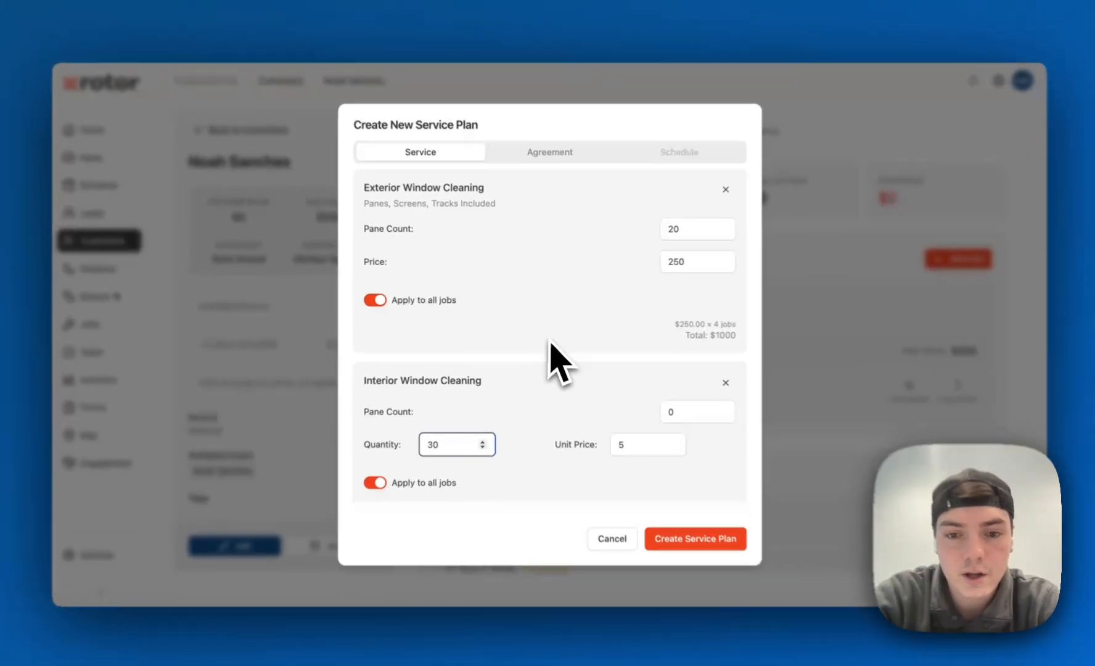
pyautogui.click(548, 363)
# Change the quantity of the Interior Window Cleaning line item to 20
pyautogui.scroll(-1, 543, 395)
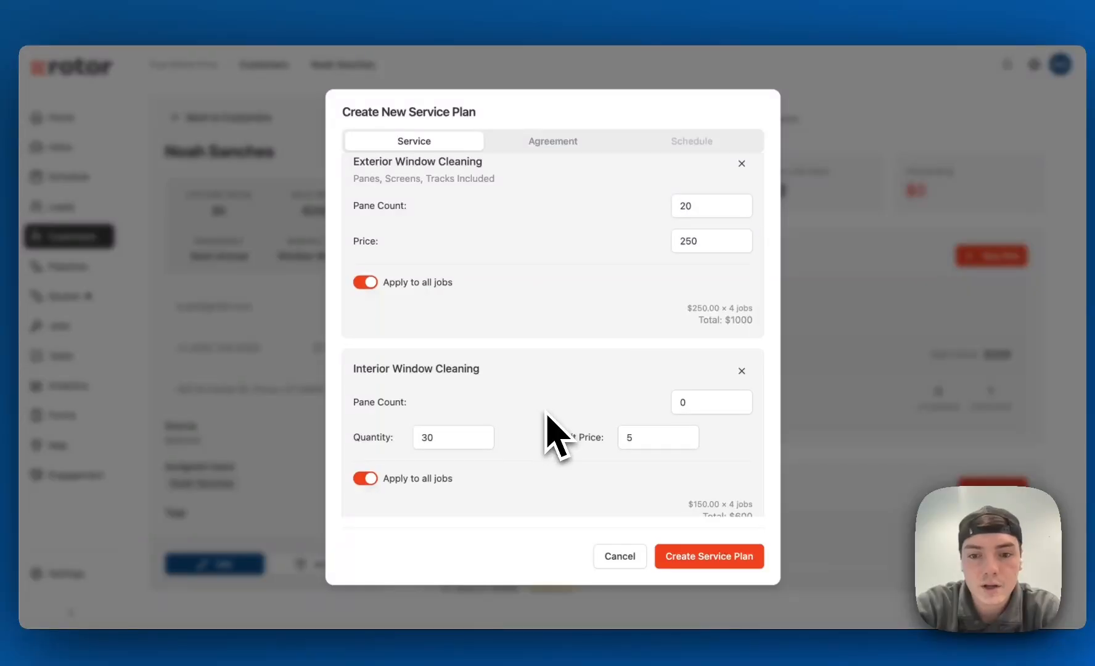
pyautogui.scroll(-2, 551, 435)
pyautogui.scroll(1, 562, 420)
pyautogui.click(428, 394)
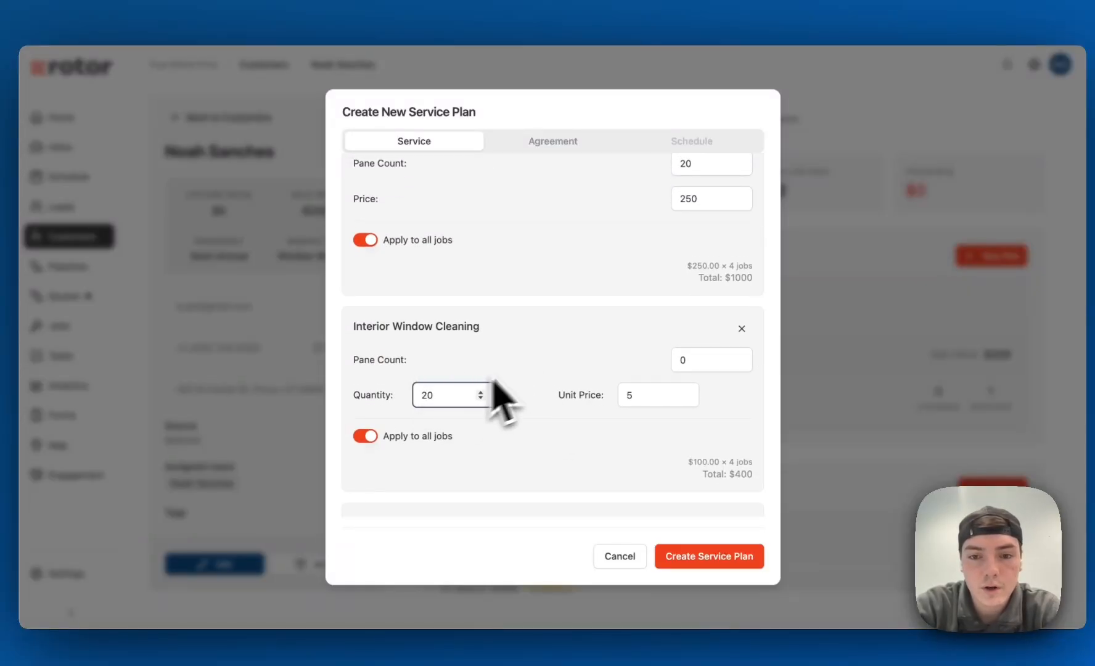
pyautogui.scroll(1, 654, 265)
# Stop applying Interior Window Cleaning to all jobs and assign it to Specific Jobs, selecting Job 2 and Job 3
pyautogui.scroll(-1, 586, 339)
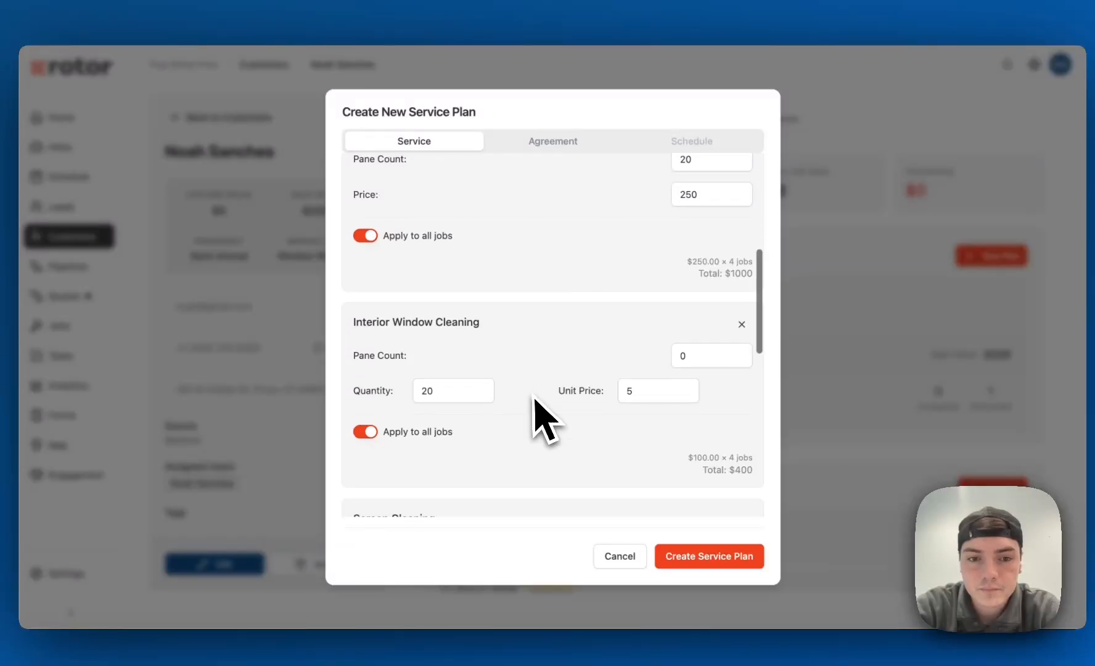
pyautogui.click(365, 428)
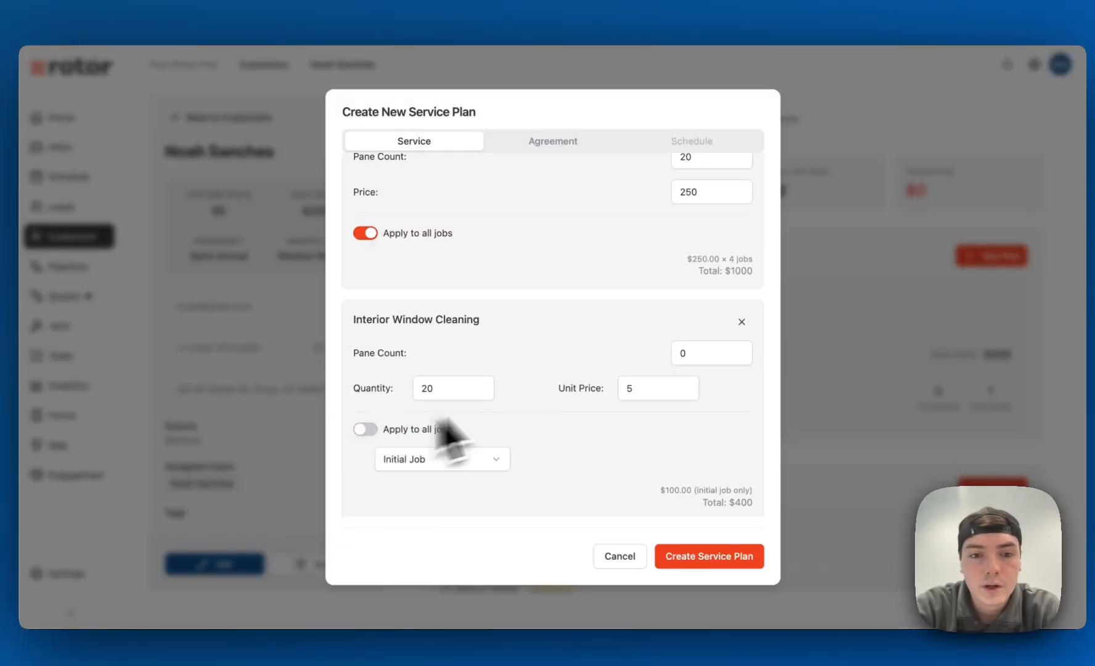
pyautogui.scroll(-2, 493, 413)
pyautogui.click(470, 376)
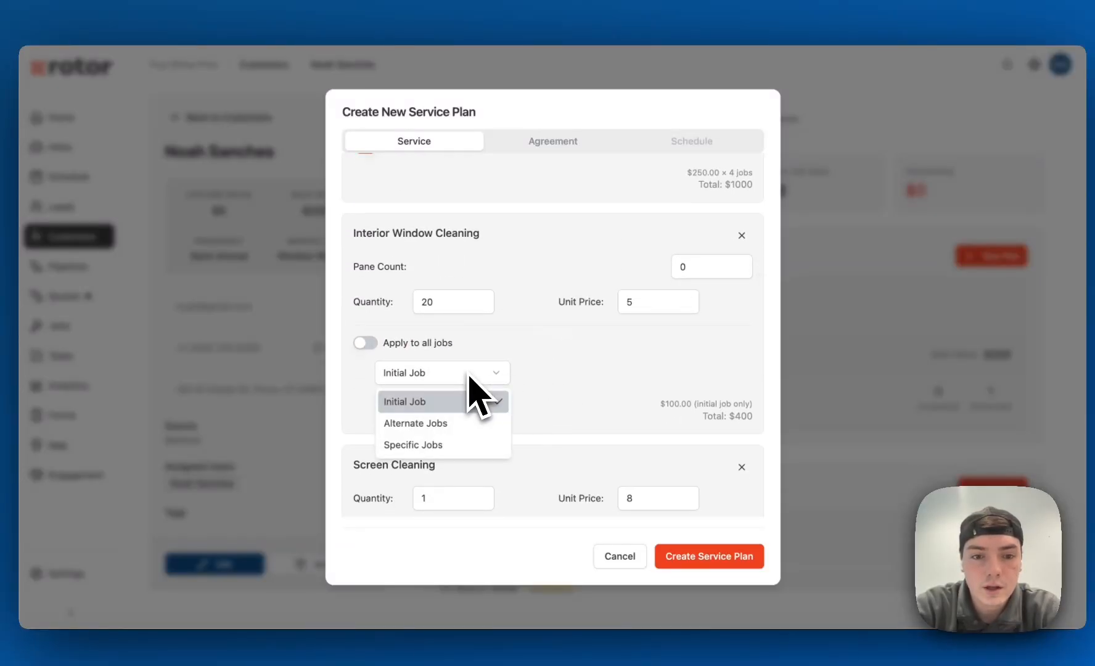
pyautogui.click(417, 445)
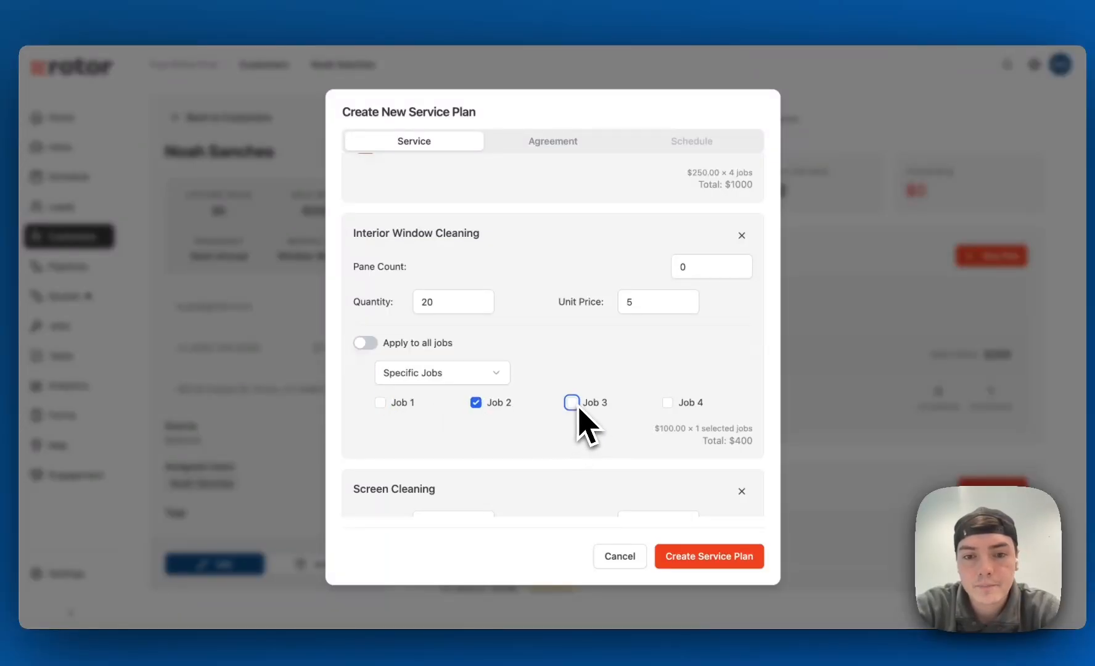
# Stop applying Screen Cleaning to all jobs, limit it to the Initial Job, and review the line items
pyautogui.scroll(-5, 566, 379)
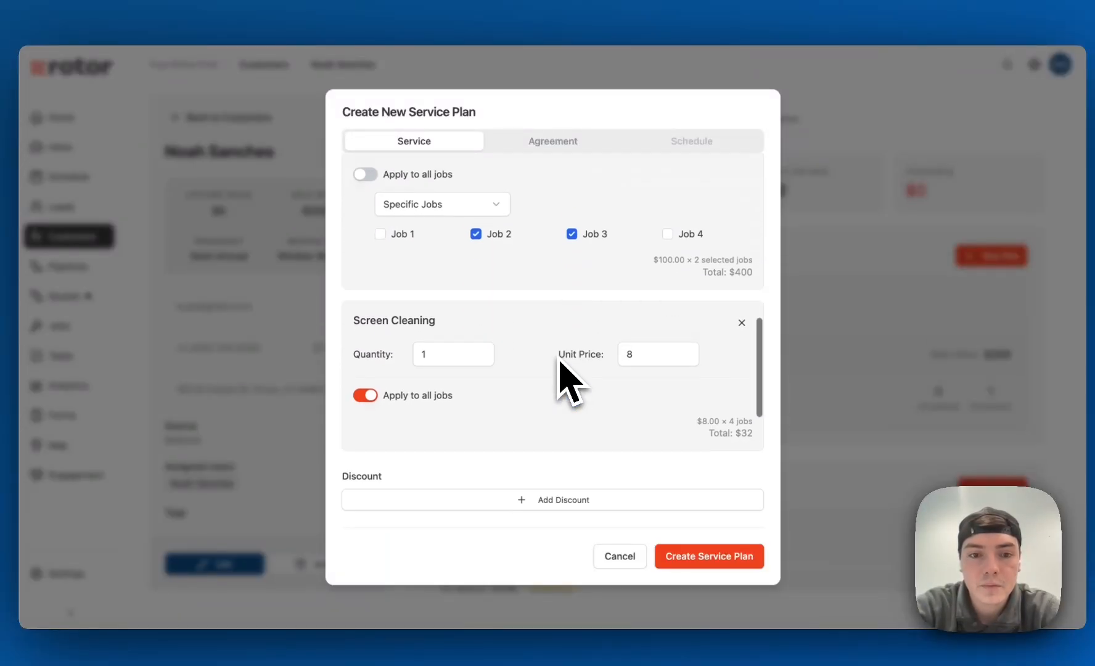
pyautogui.click(365, 376)
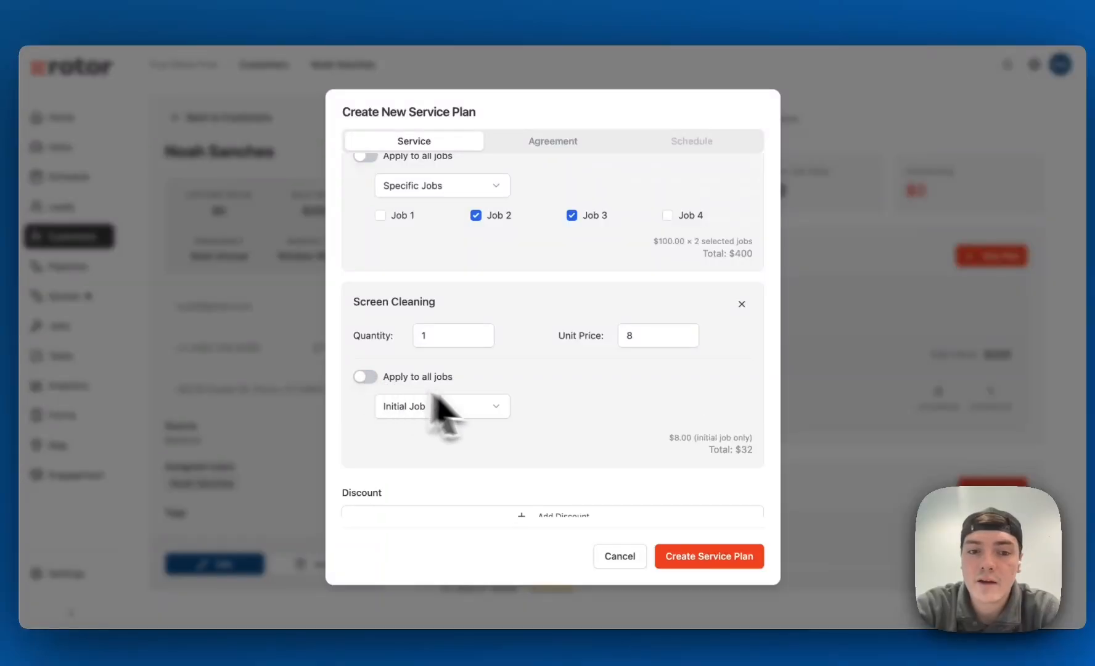
pyautogui.scroll(2, 568, 432)
pyautogui.scroll(5, 566, 432)
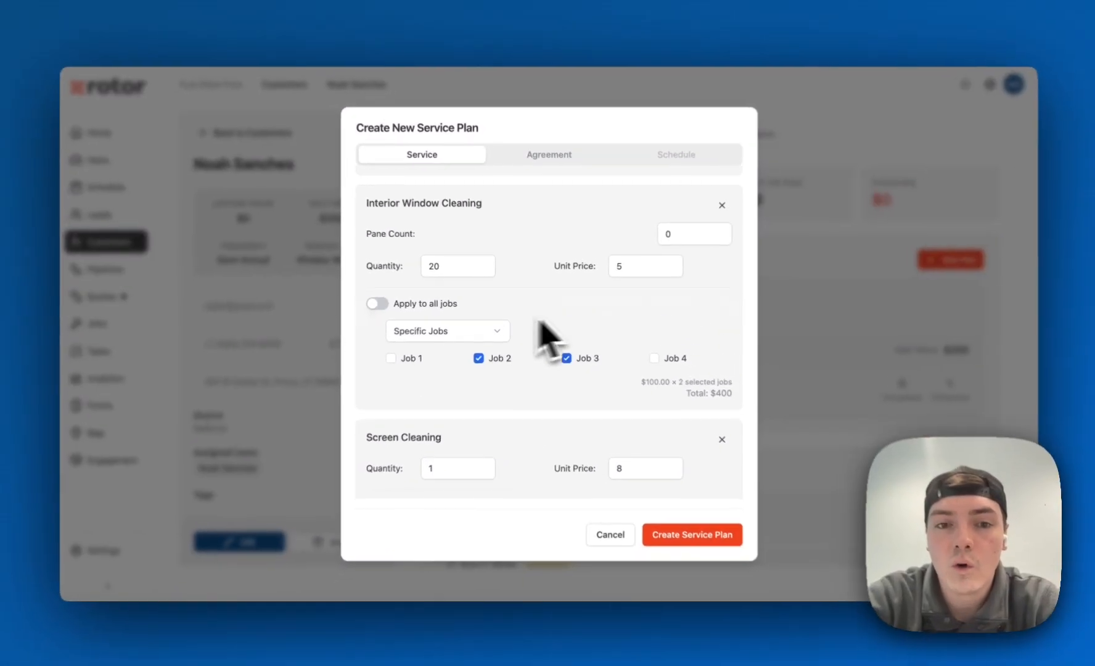
pyautogui.scroll(5, 535, 302)
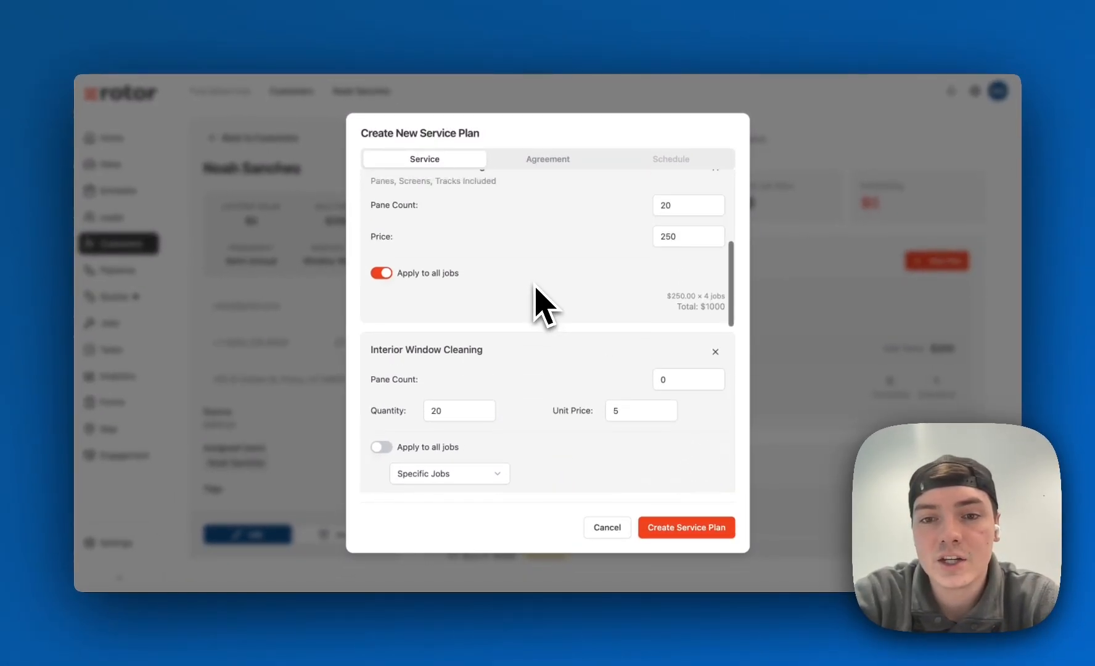
pyautogui.scroll(-6, 535, 302)
pyautogui.scroll(-1, 543, 306)
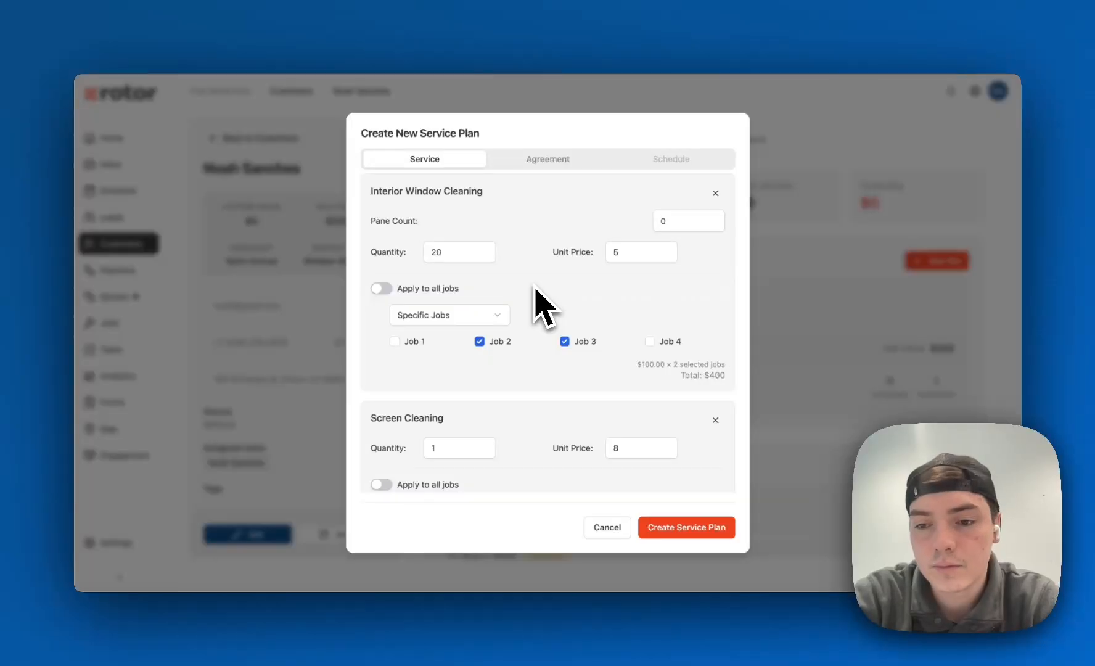
# Add a discount of type Amount $ with an amount of 50 to the service plan
pyautogui.scroll(-8, 539, 306)
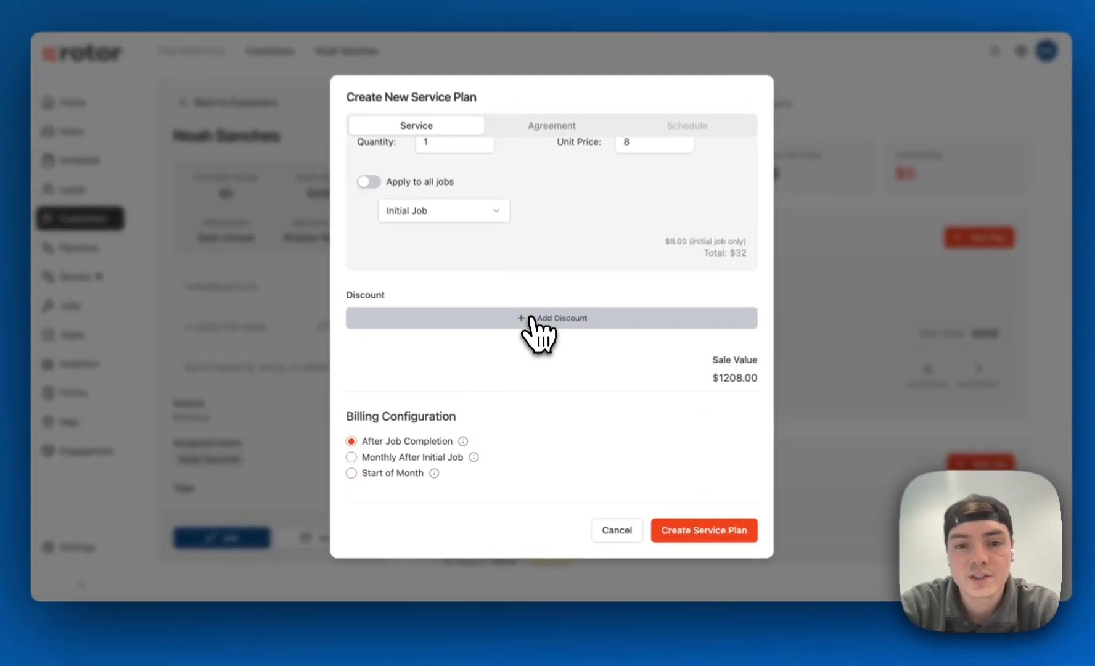
pyautogui.click(531, 317)
pyautogui.scroll(1, 555, 314)
pyautogui.click(562, 408)
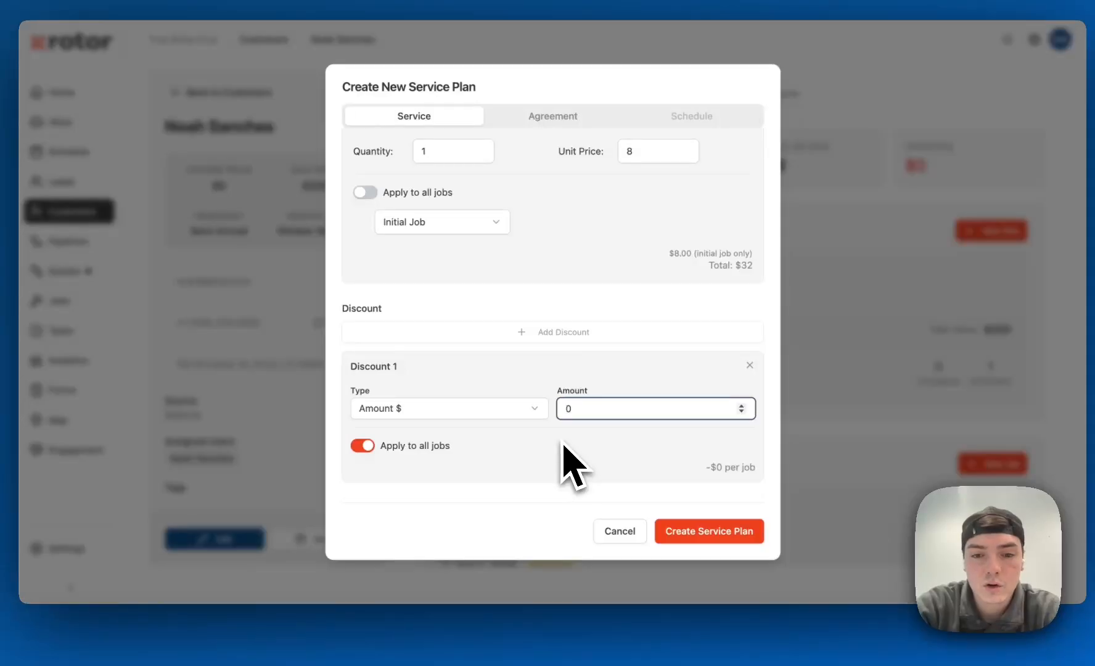
pyautogui.write('5')
pyautogui.click(516, 388)
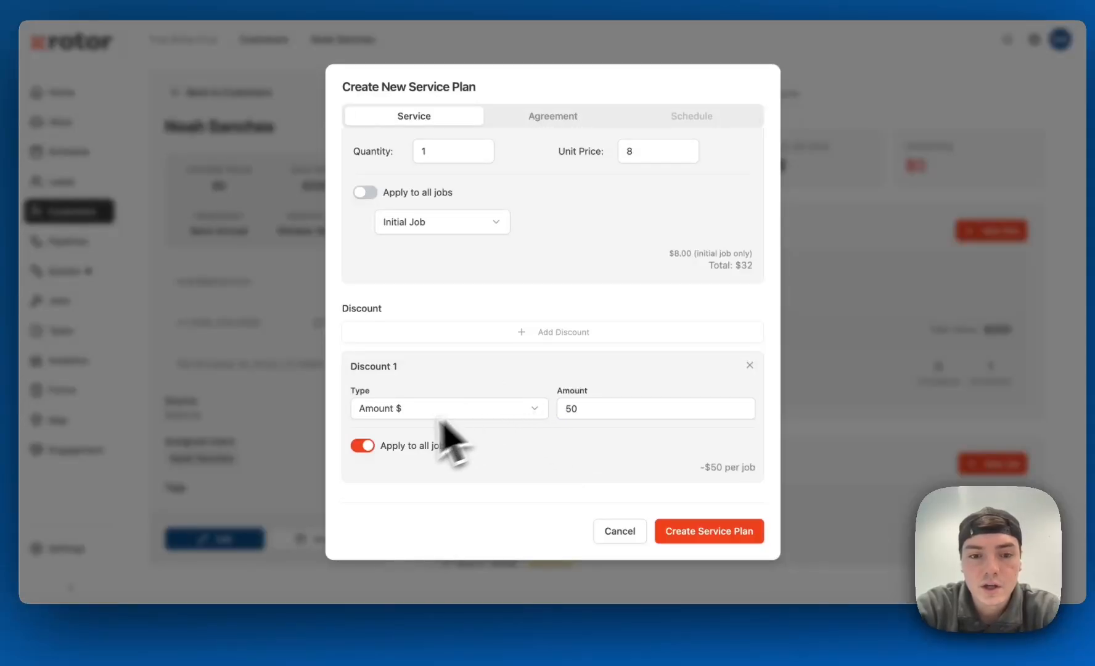
# Stop applying the discount to all jobs, trying Specific Jobs and settling on Initial Job Only
pyautogui.click(364, 445)
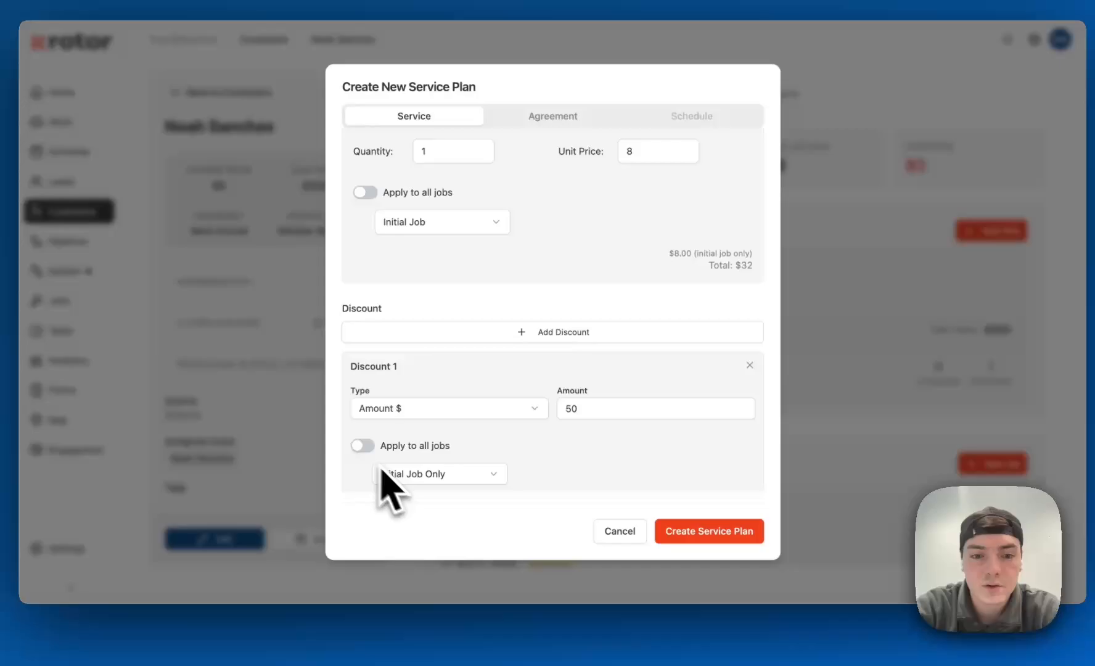
pyautogui.click(497, 475)
pyautogui.click(480, 544)
pyautogui.scroll(-4, 596, 457)
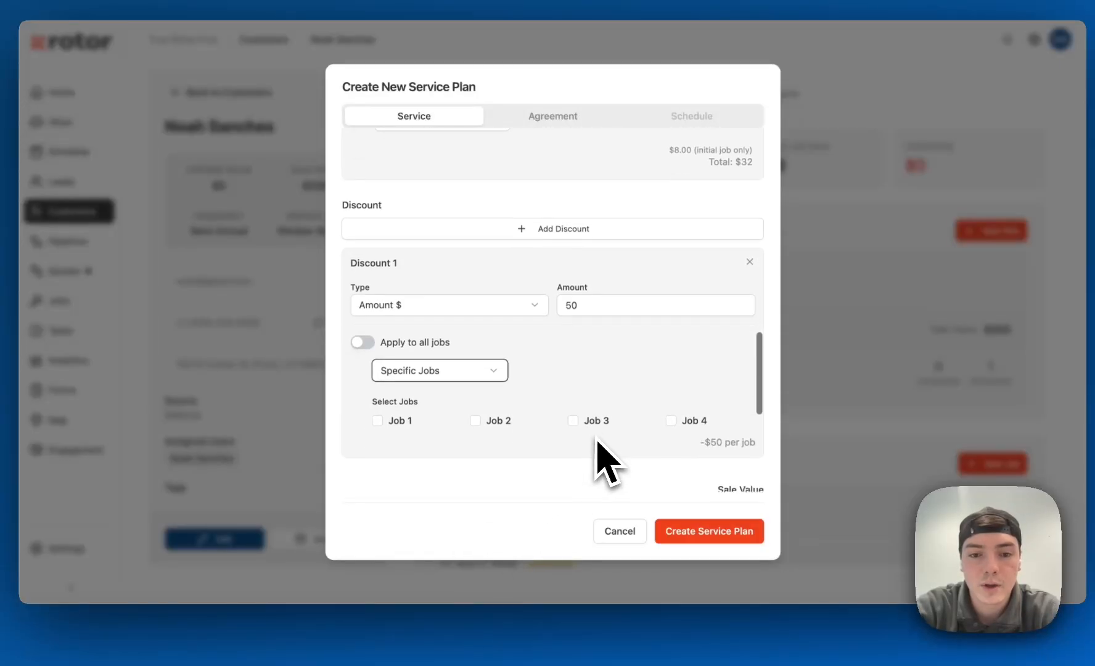
pyautogui.click(502, 360)
pyautogui.click(450, 376)
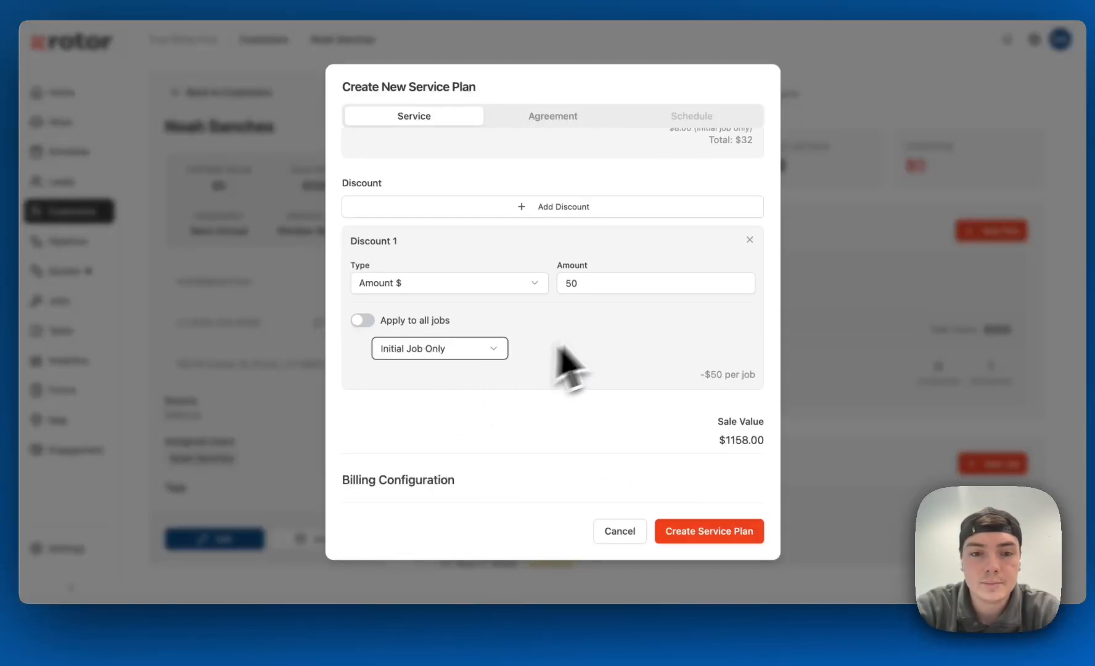
# View the discount type options, keep Amount $, and review the plan's line items
pyautogui.scroll(1, 536, 339)
pyautogui.click(510, 320)
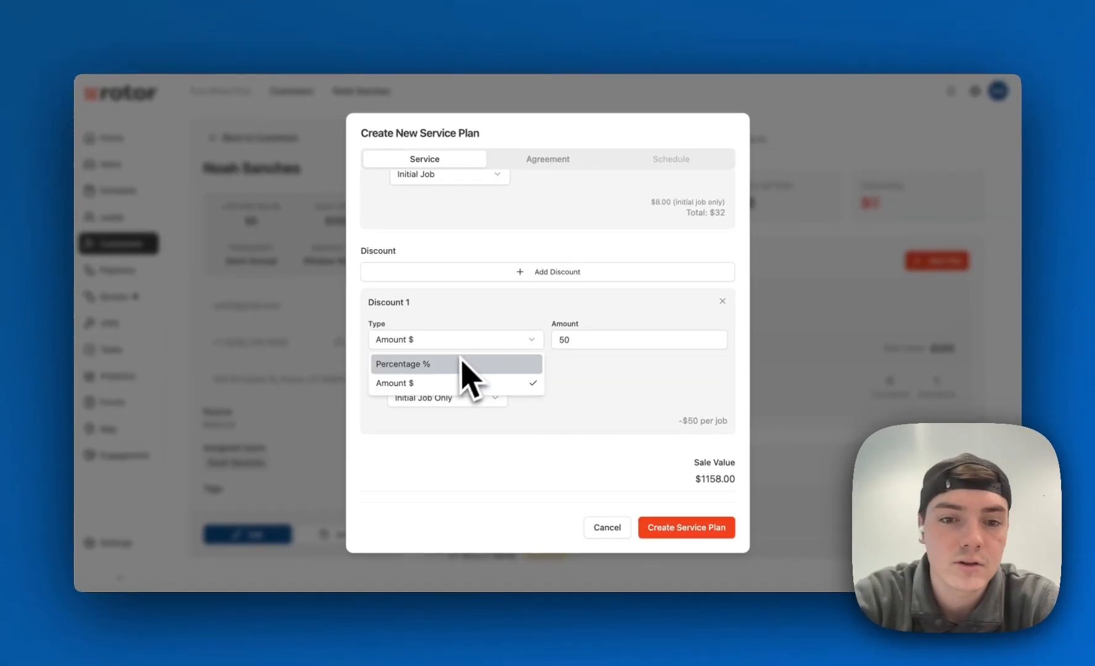
pyautogui.click(445, 321)
pyautogui.scroll(-1, 577, 395)
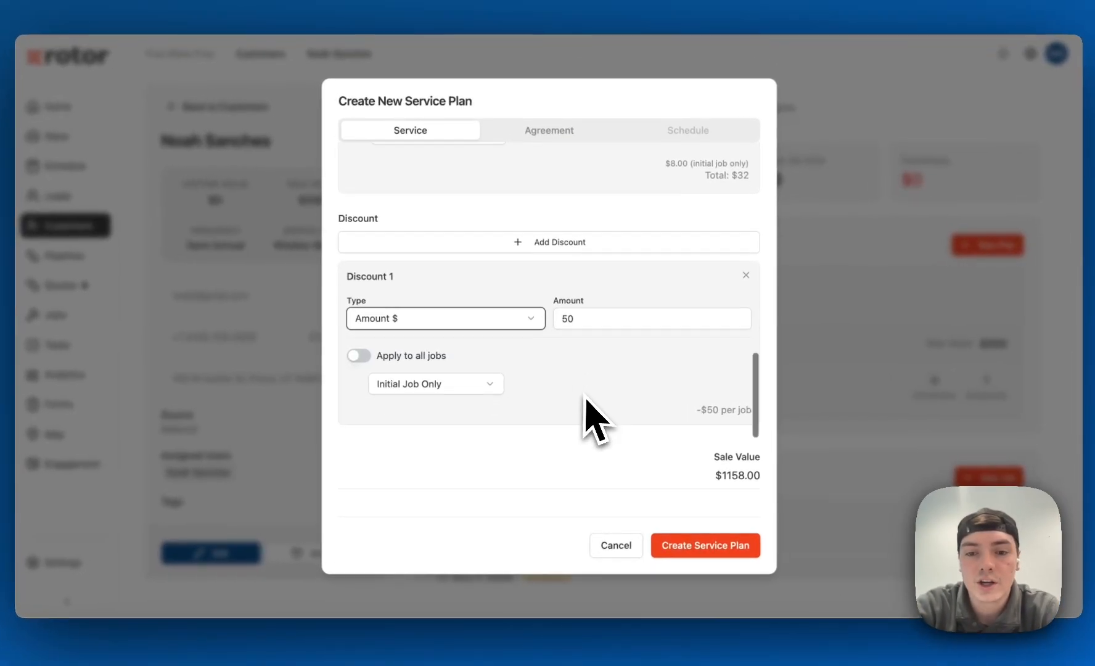
pyautogui.scroll(1, 577, 396)
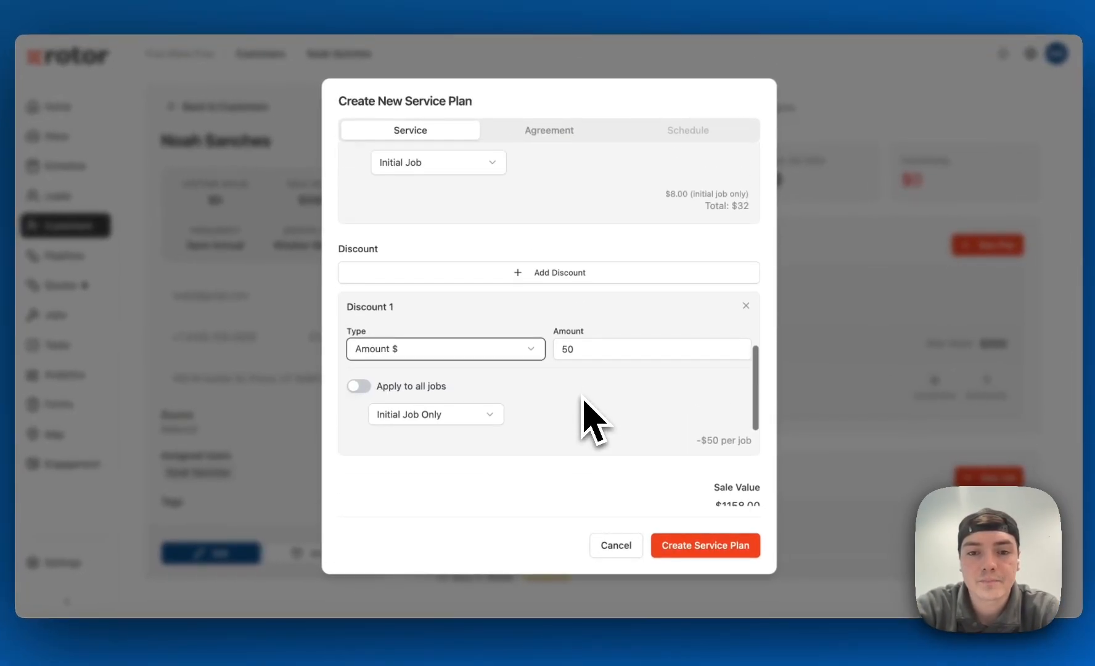
pyautogui.scroll(10, 590, 422)
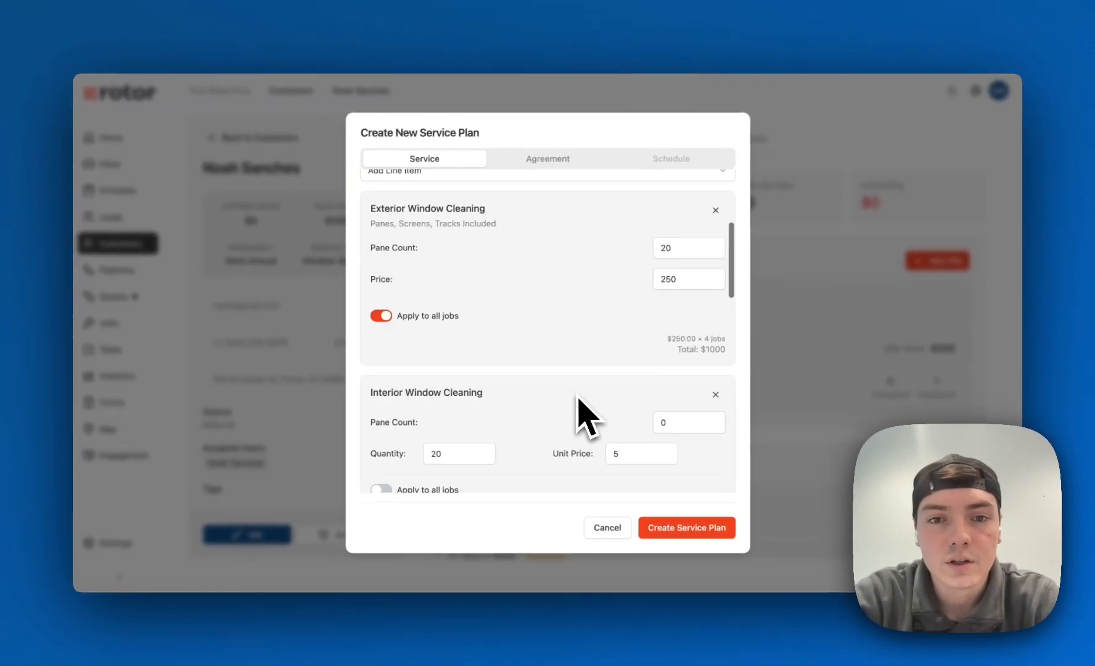